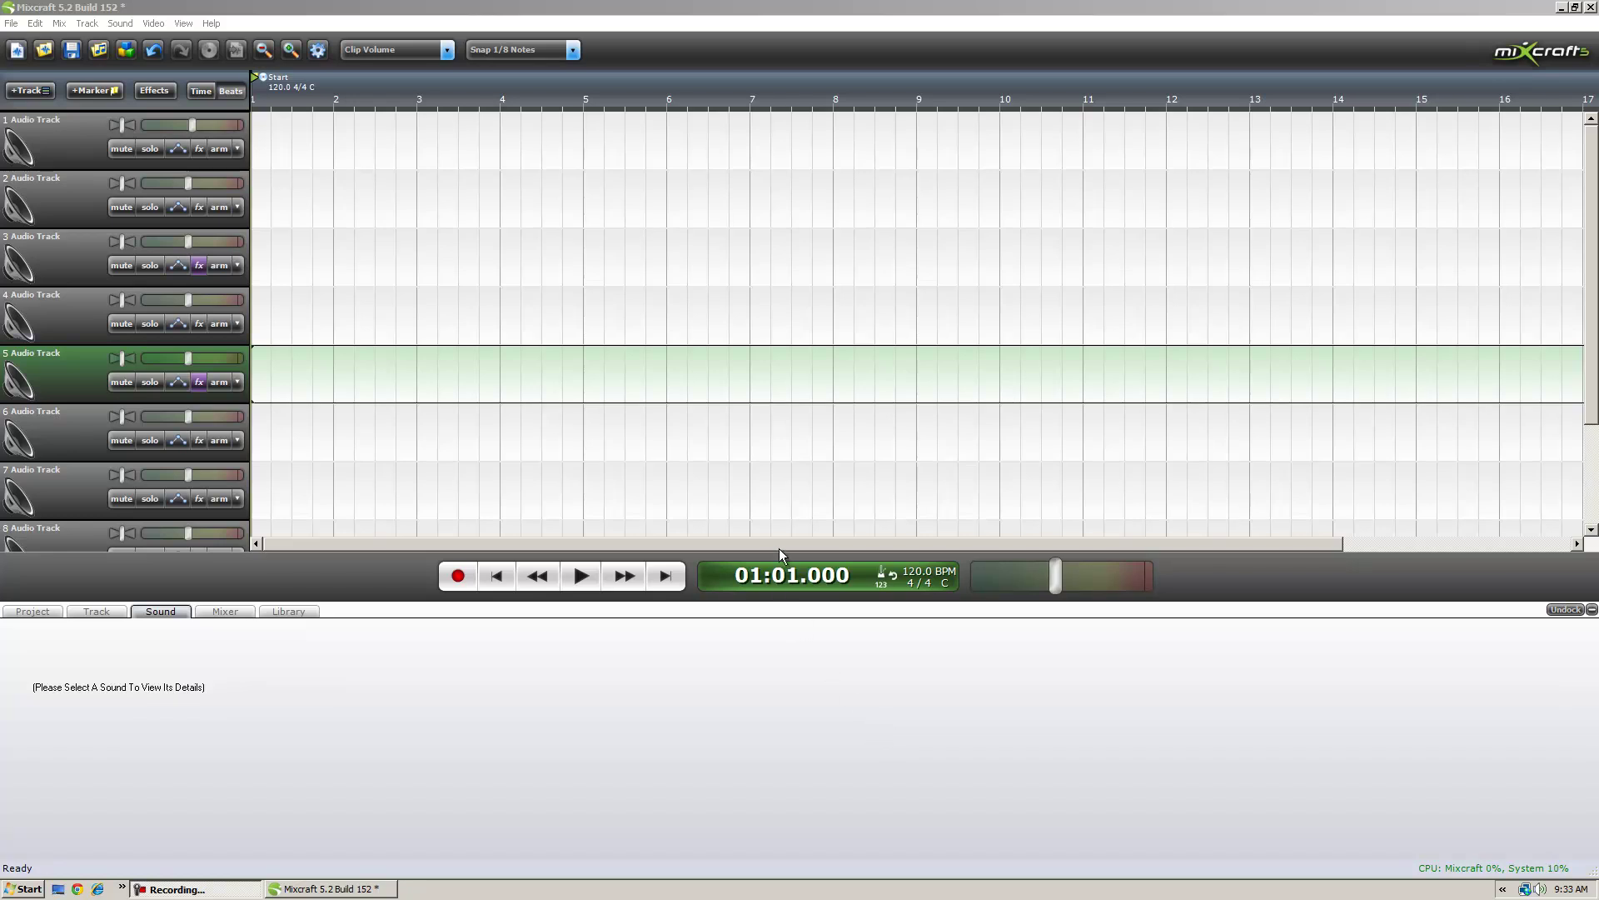
Step: Arm track 1 to record from the Microphone (Creative SB X-Fi) input in stereo
{"action": "left_click", "coordinate": [693, 545]}
{"action": "left_click", "coordinate": [57, 149]}
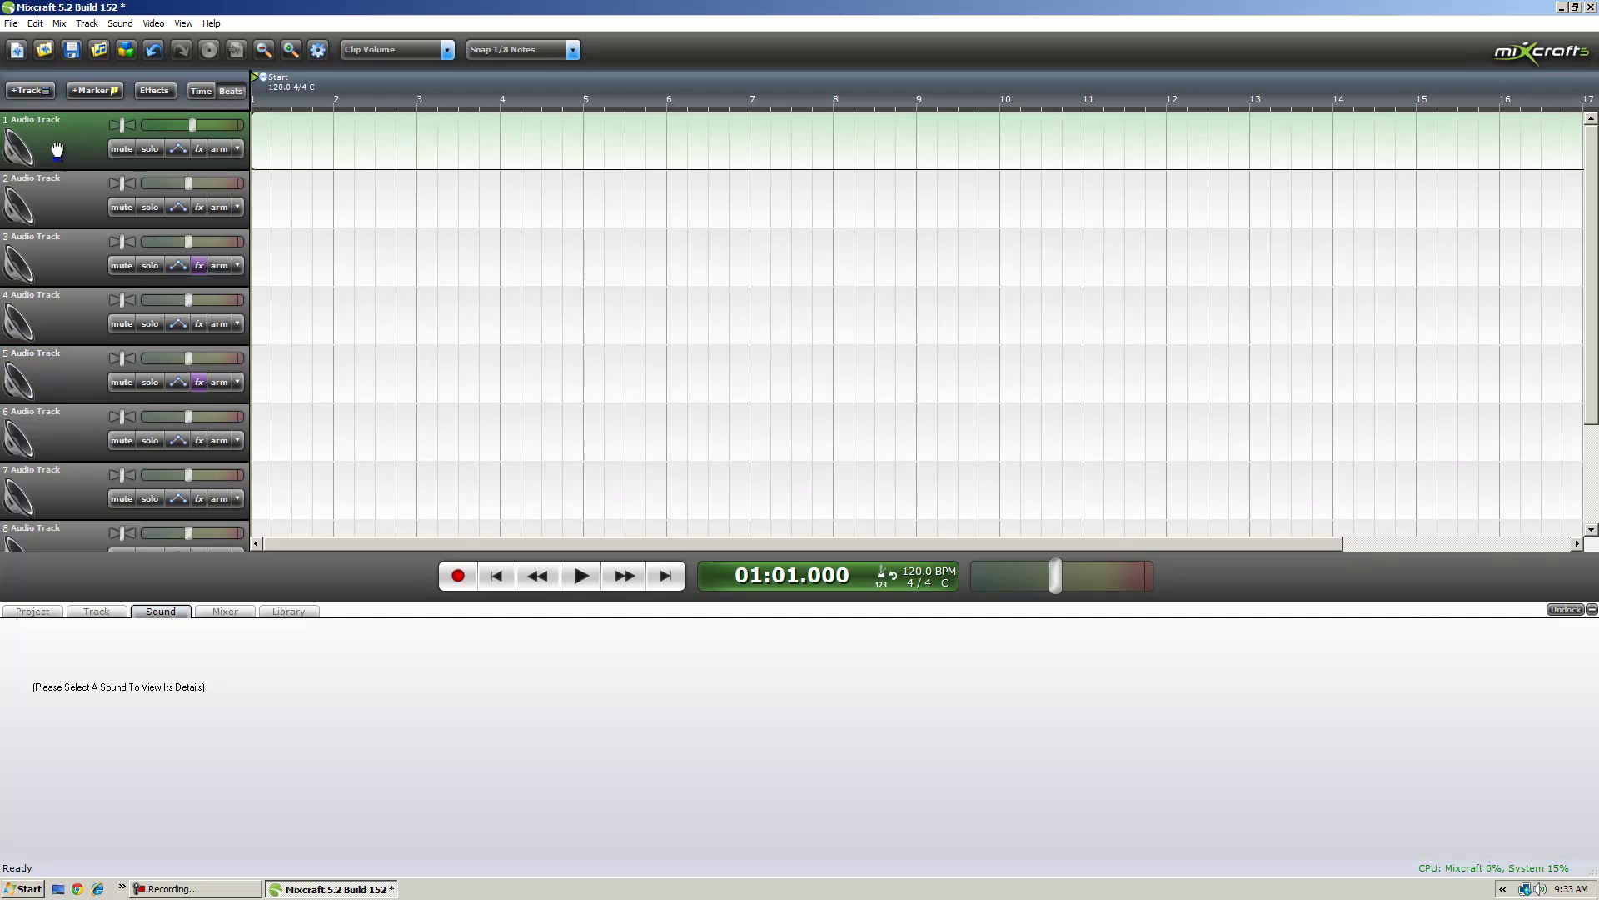
{"action": "left_click", "coordinate": [220, 148]}
{"action": "left_click", "coordinate": [238, 148]}
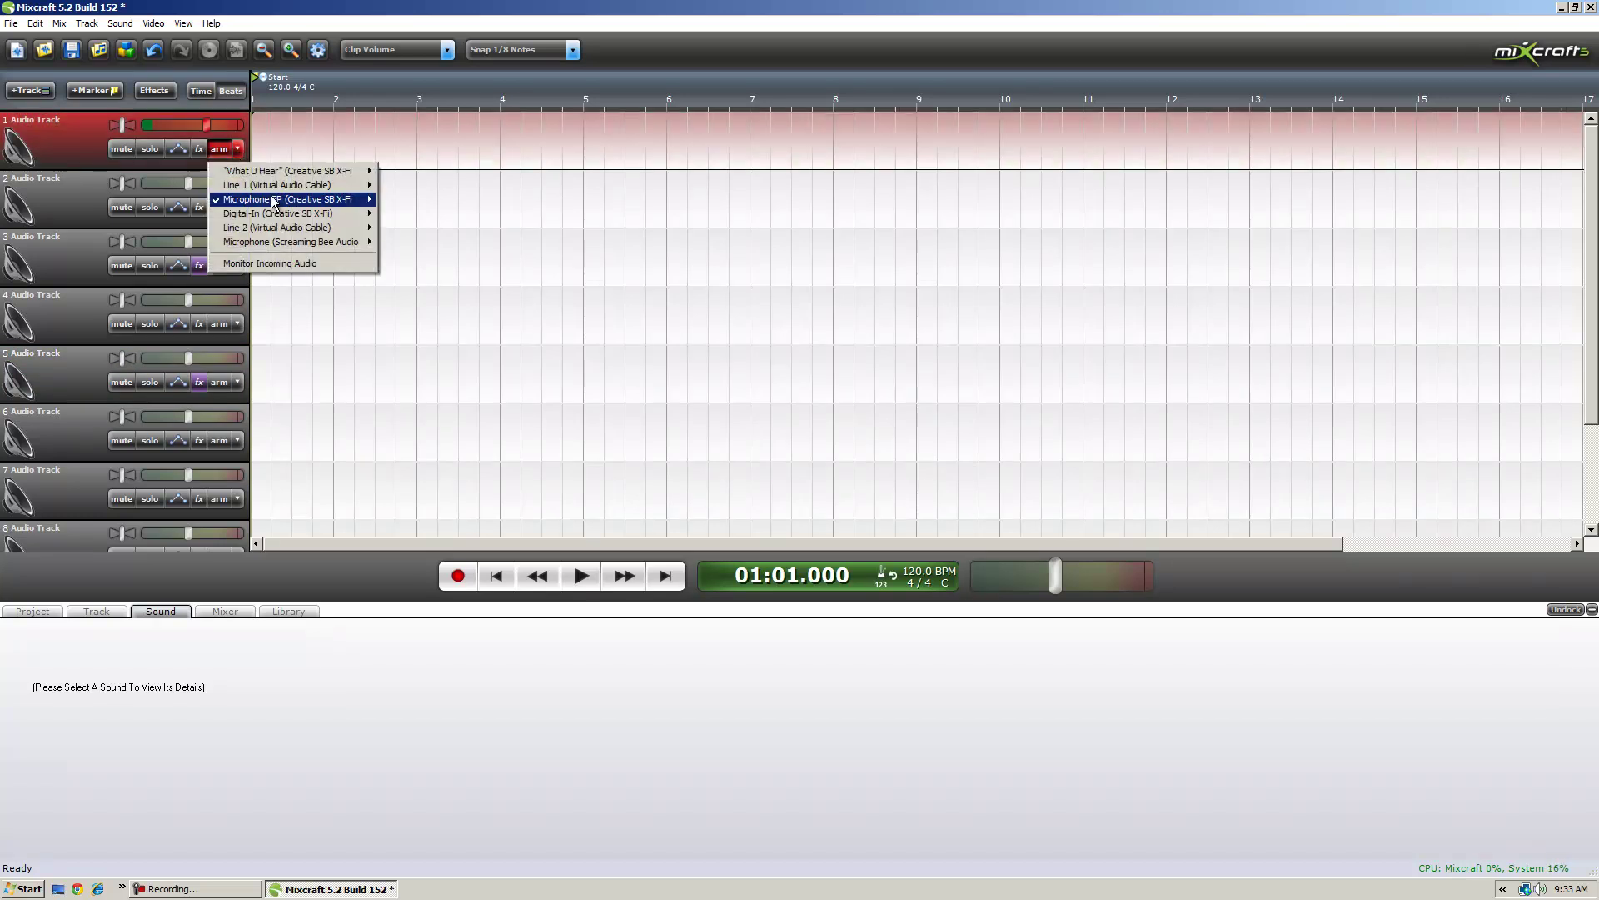
{"action": "mouse_move", "coordinate": [272, 195]}
{"action": "left_click", "coordinate": [420, 198]}
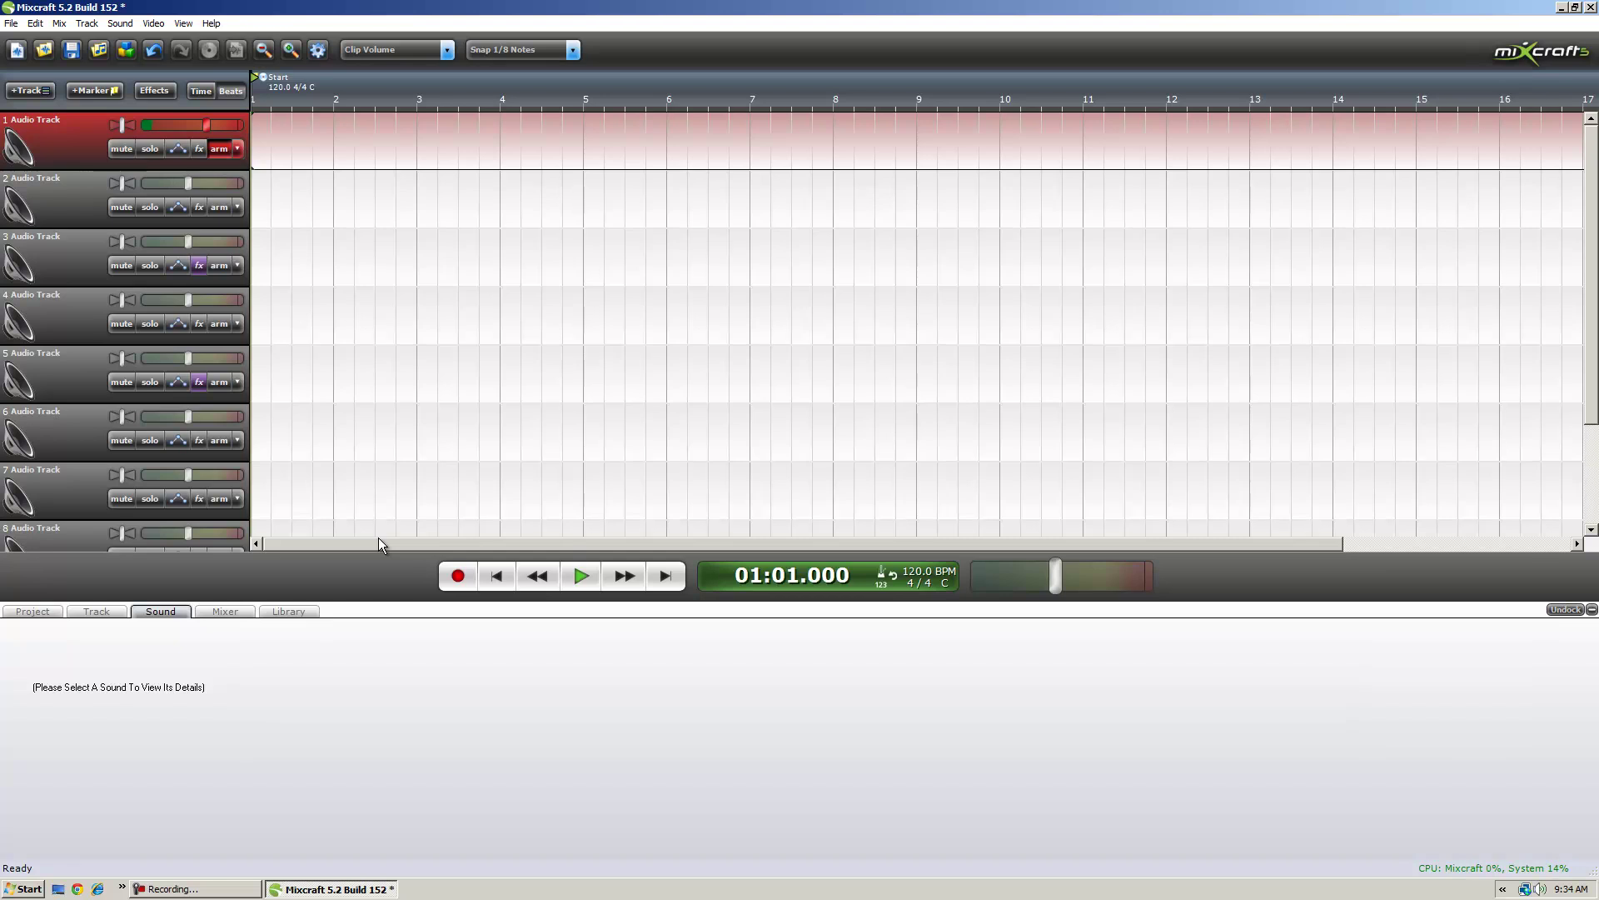
Step: Record a roughly three-bar voice take on track 1, disarm the track, and play it back
{"action": "left_click", "coordinate": [458, 576]}
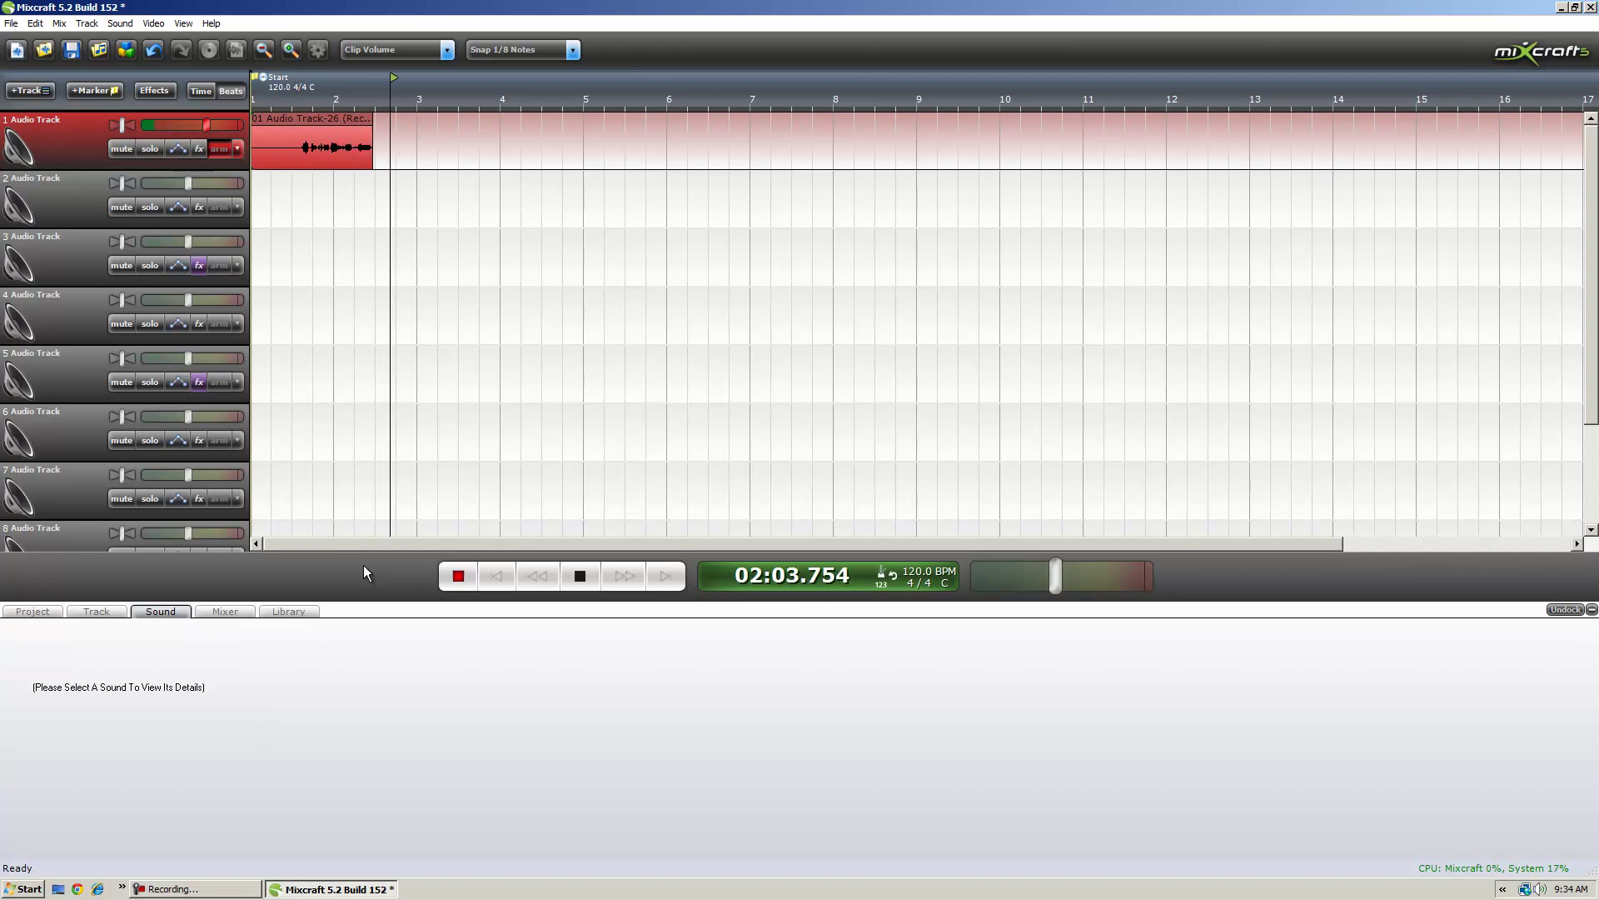
{"action": "left_click", "coordinate": [579, 575]}
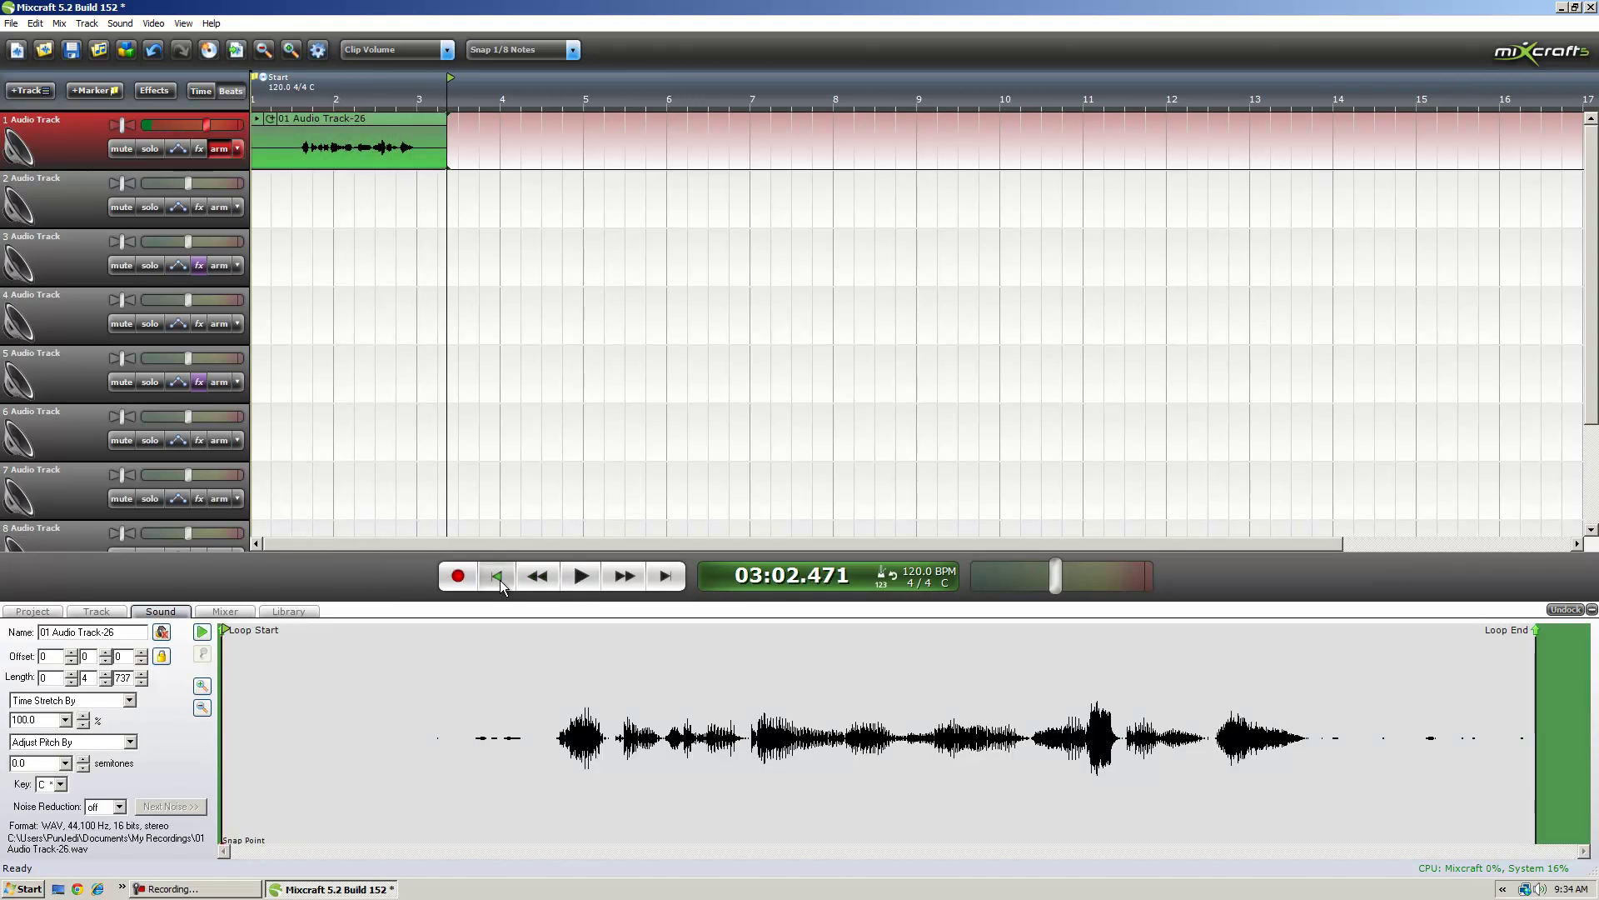
{"action": "left_click", "coordinate": [497, 575]}
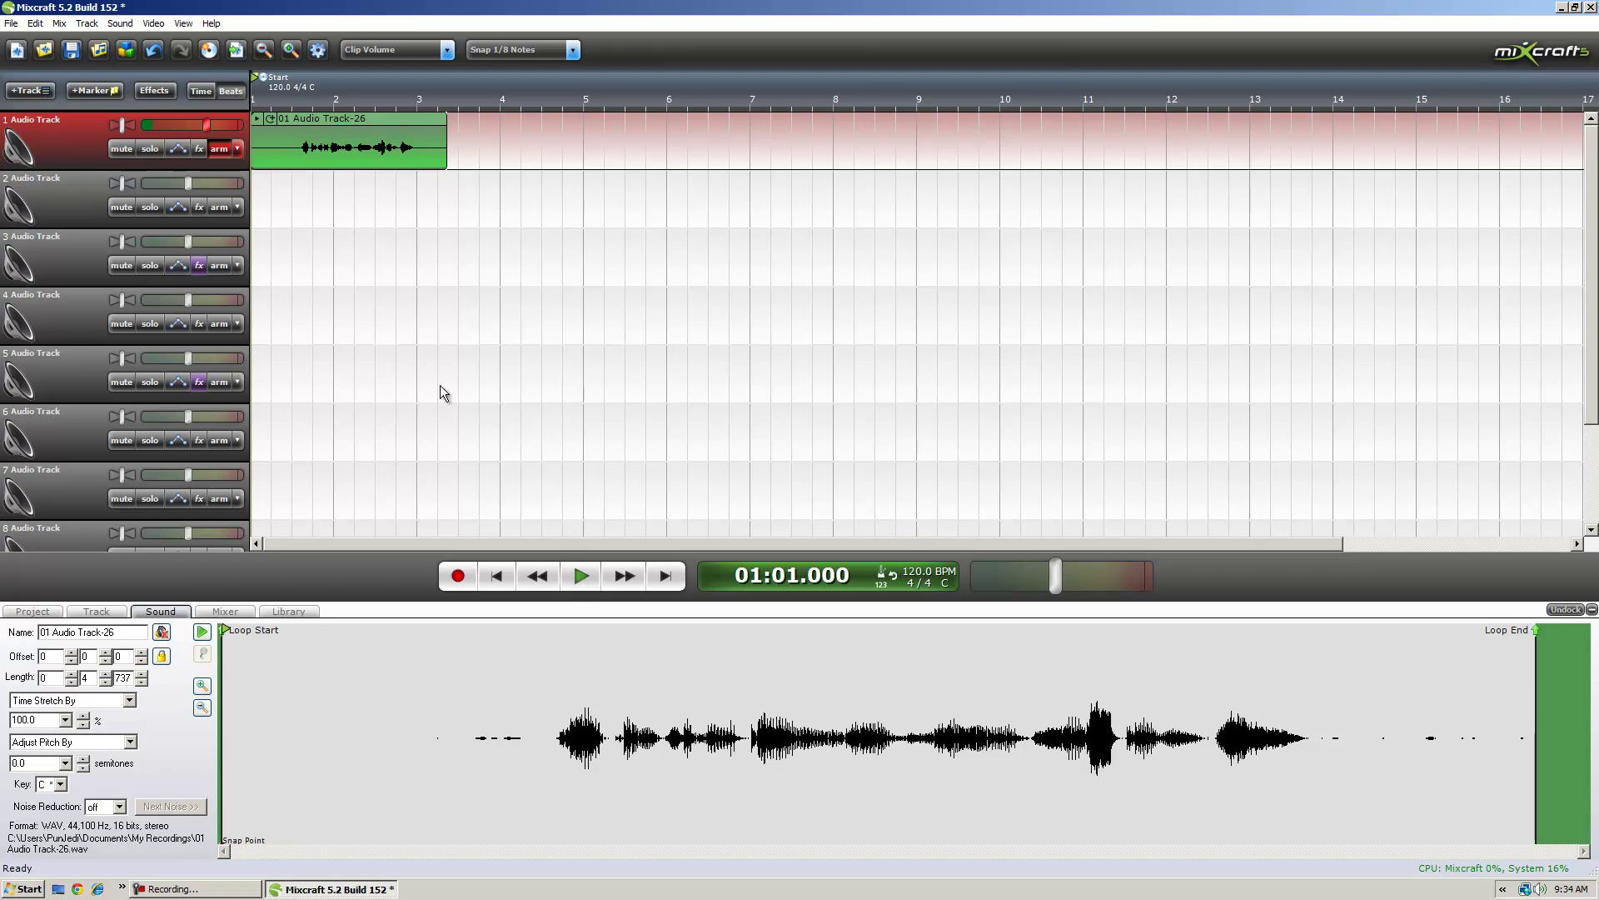
{"action": "left_click", "coordinate": [218, 156]}
{"action": "left_click", "coordinate": [586, 567]}
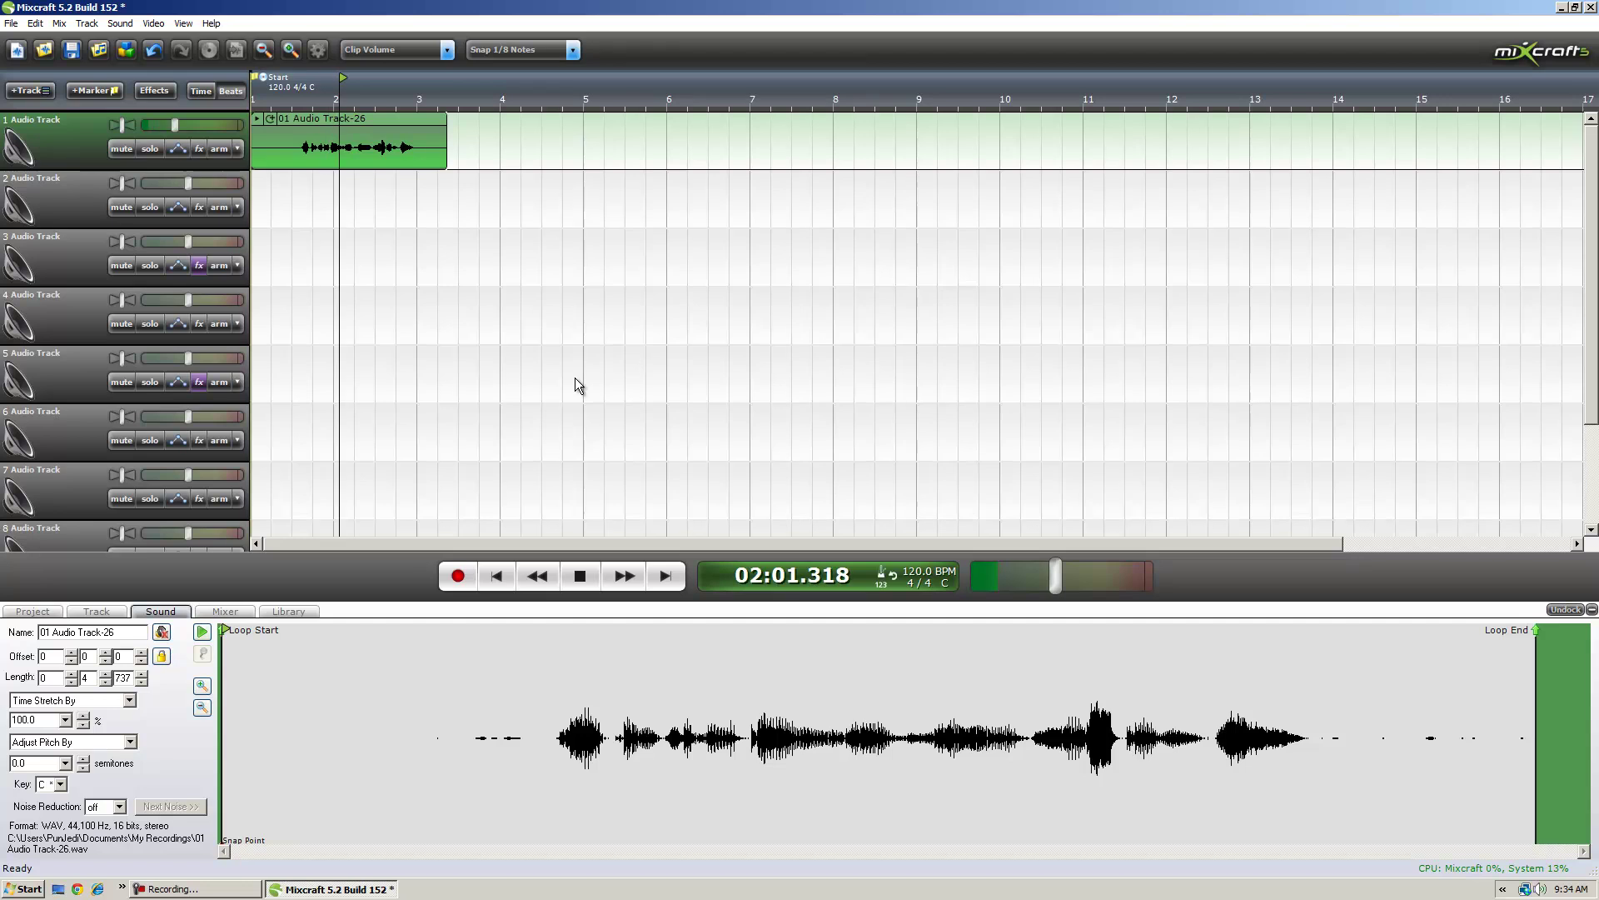
{"action": "left_click", "coordinate": [581, 574]}
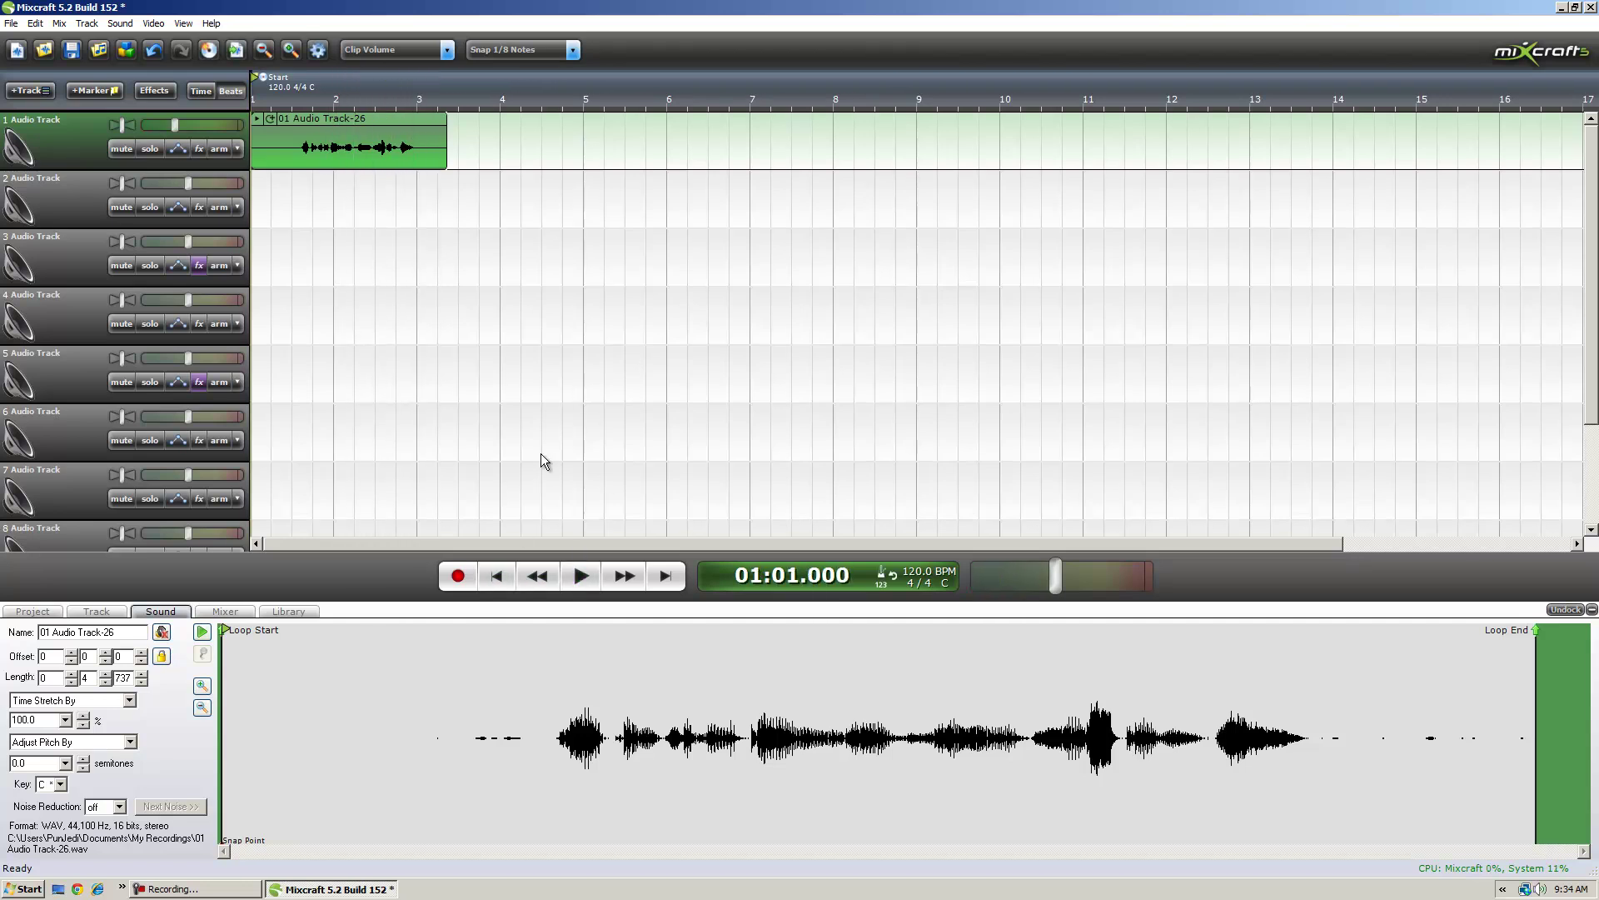
Step: Copy the 01 Audio Track-26 clip and paste it onto tracks 2 and 3
{"action": "left_click", "coordinate": [395, 117]}
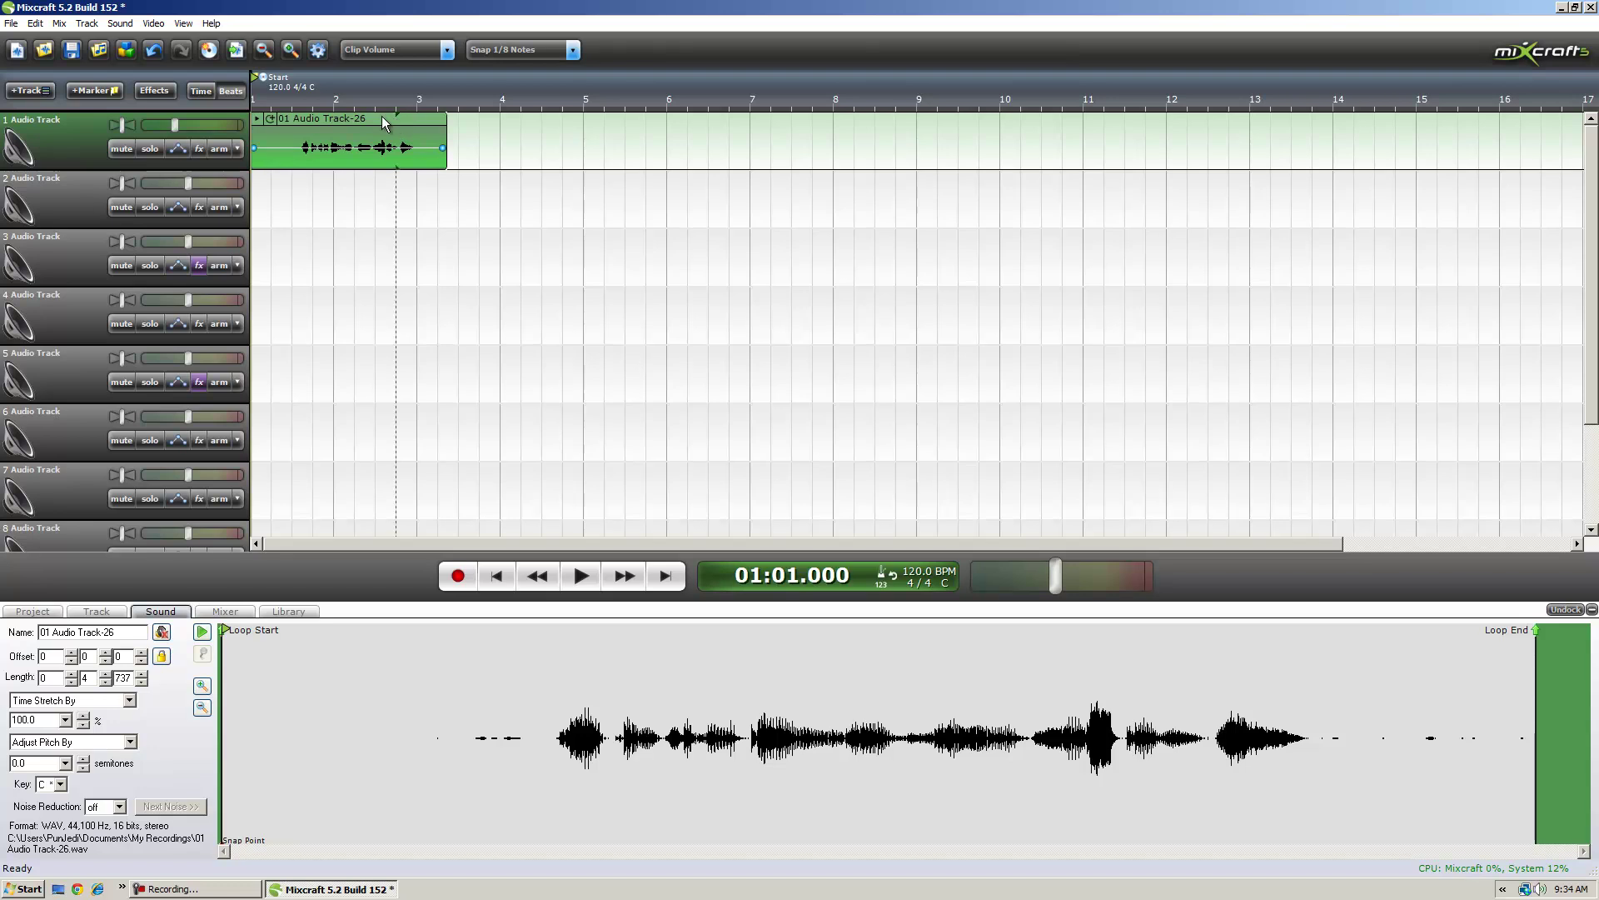
{"action": "right_click", "coordinate": [364, 123]}
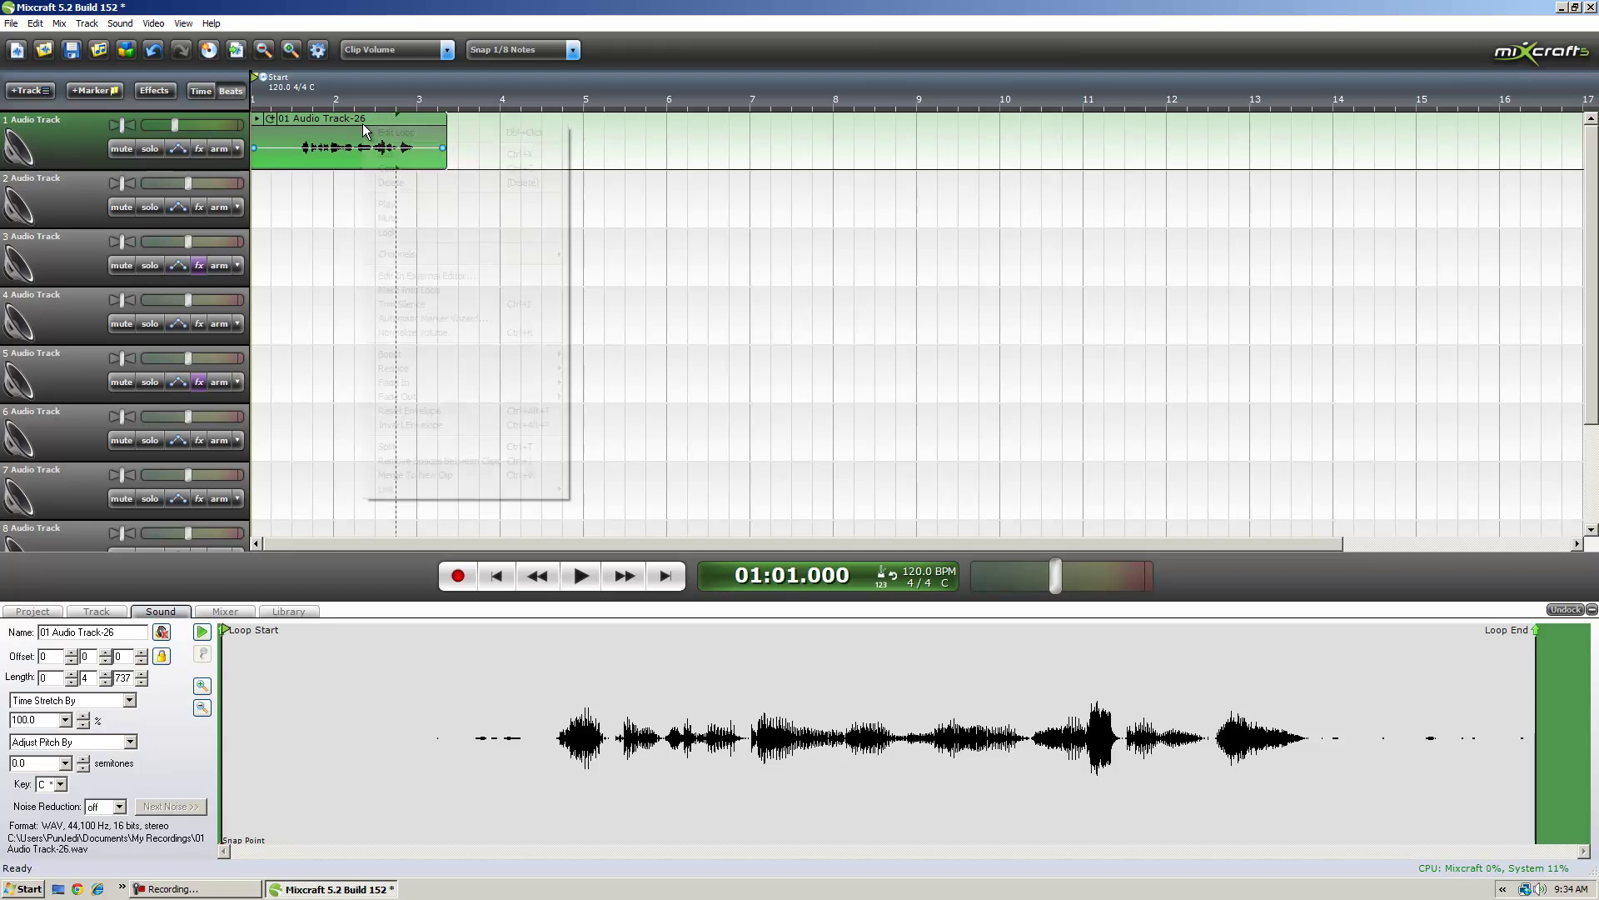
{"action": "left_click", "coordinate": [388, 167]}
{"action": "right_click", "coordinate": [256, 195]}
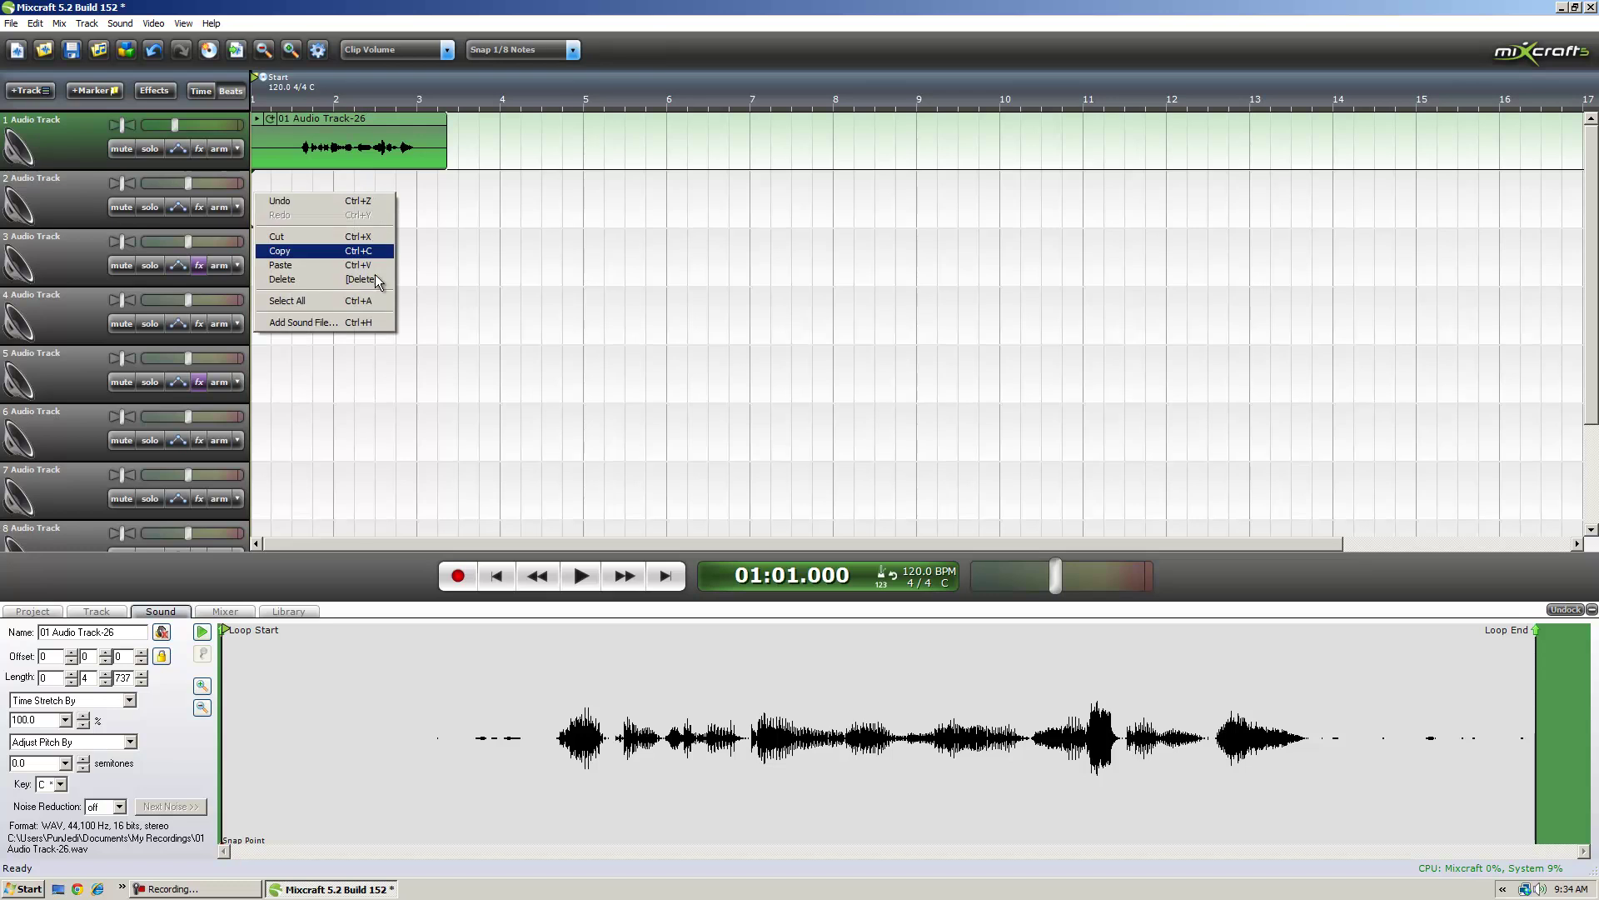
{"action": "left_click", "coordinate": [283, 265]}
{"action": "left_click", "coordinate": [369, 187]}
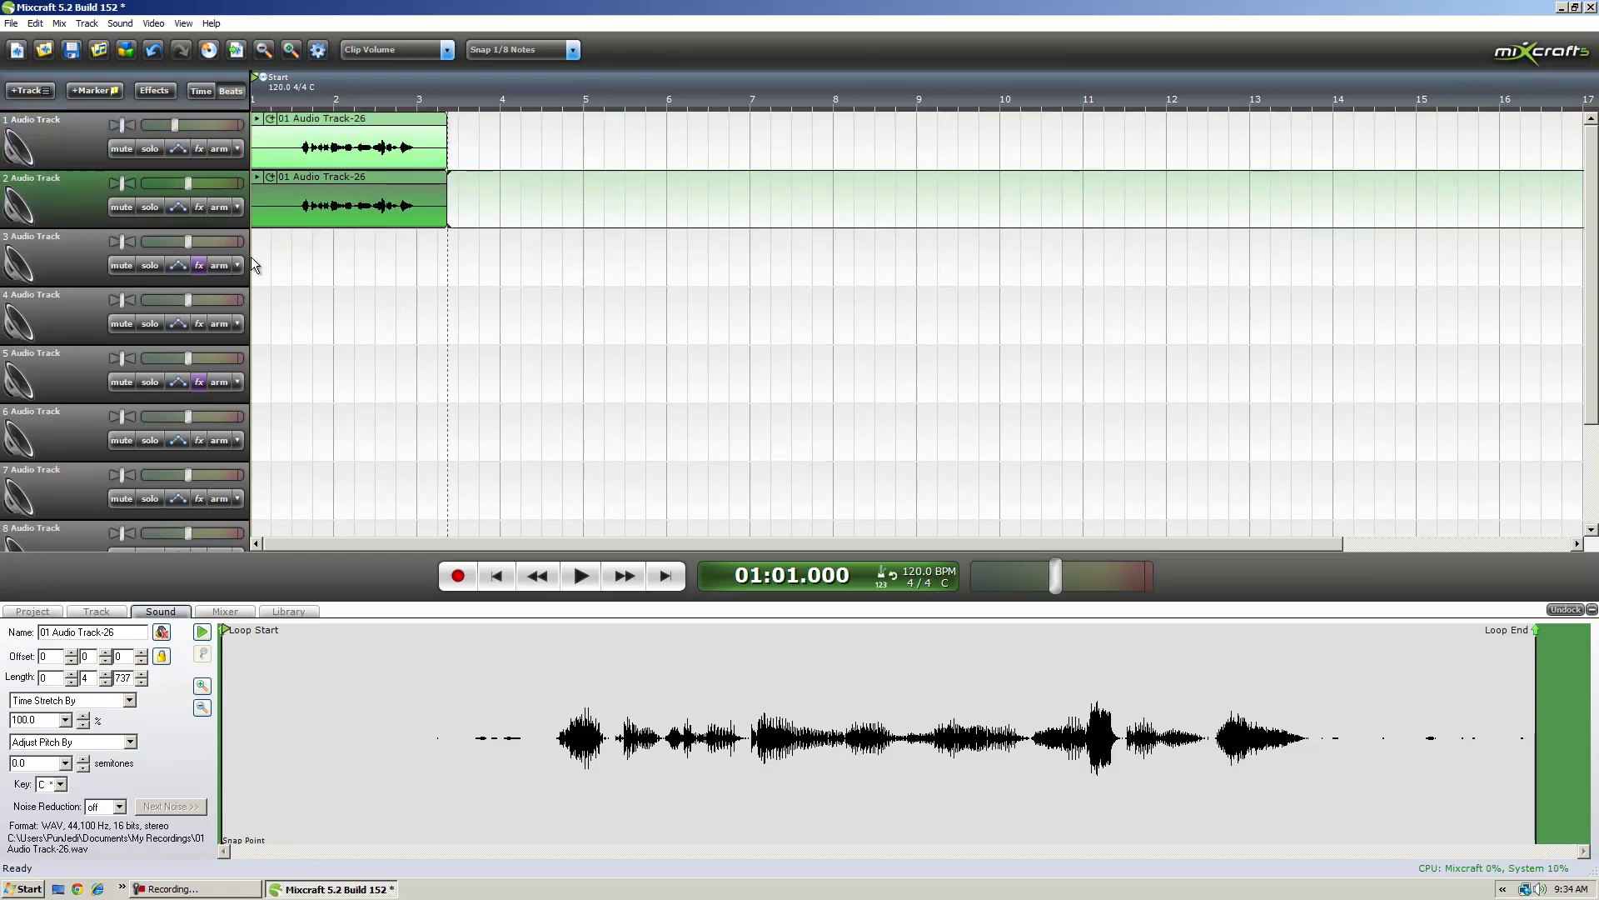
{"action": "right_click", "coordinate": [255, 259]}
{"action": "left_click", "coordinate": [279, 329]}
{"action": "left_click", "coordinate": [362, 233]}
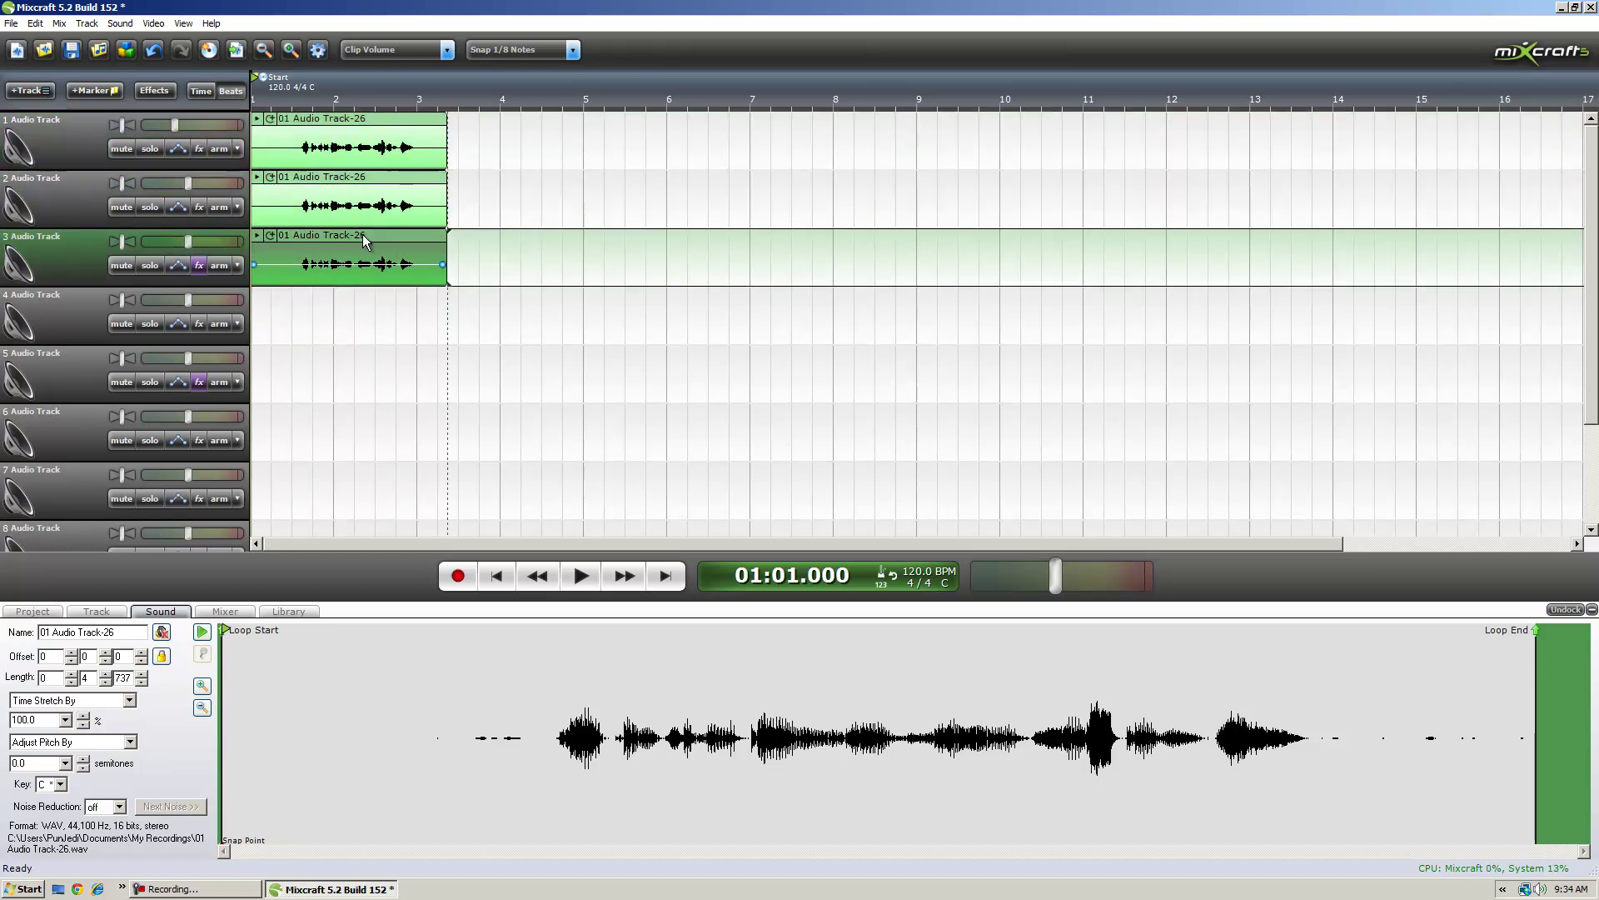
{"action": "left_click", "coordinate": [334, 143]}
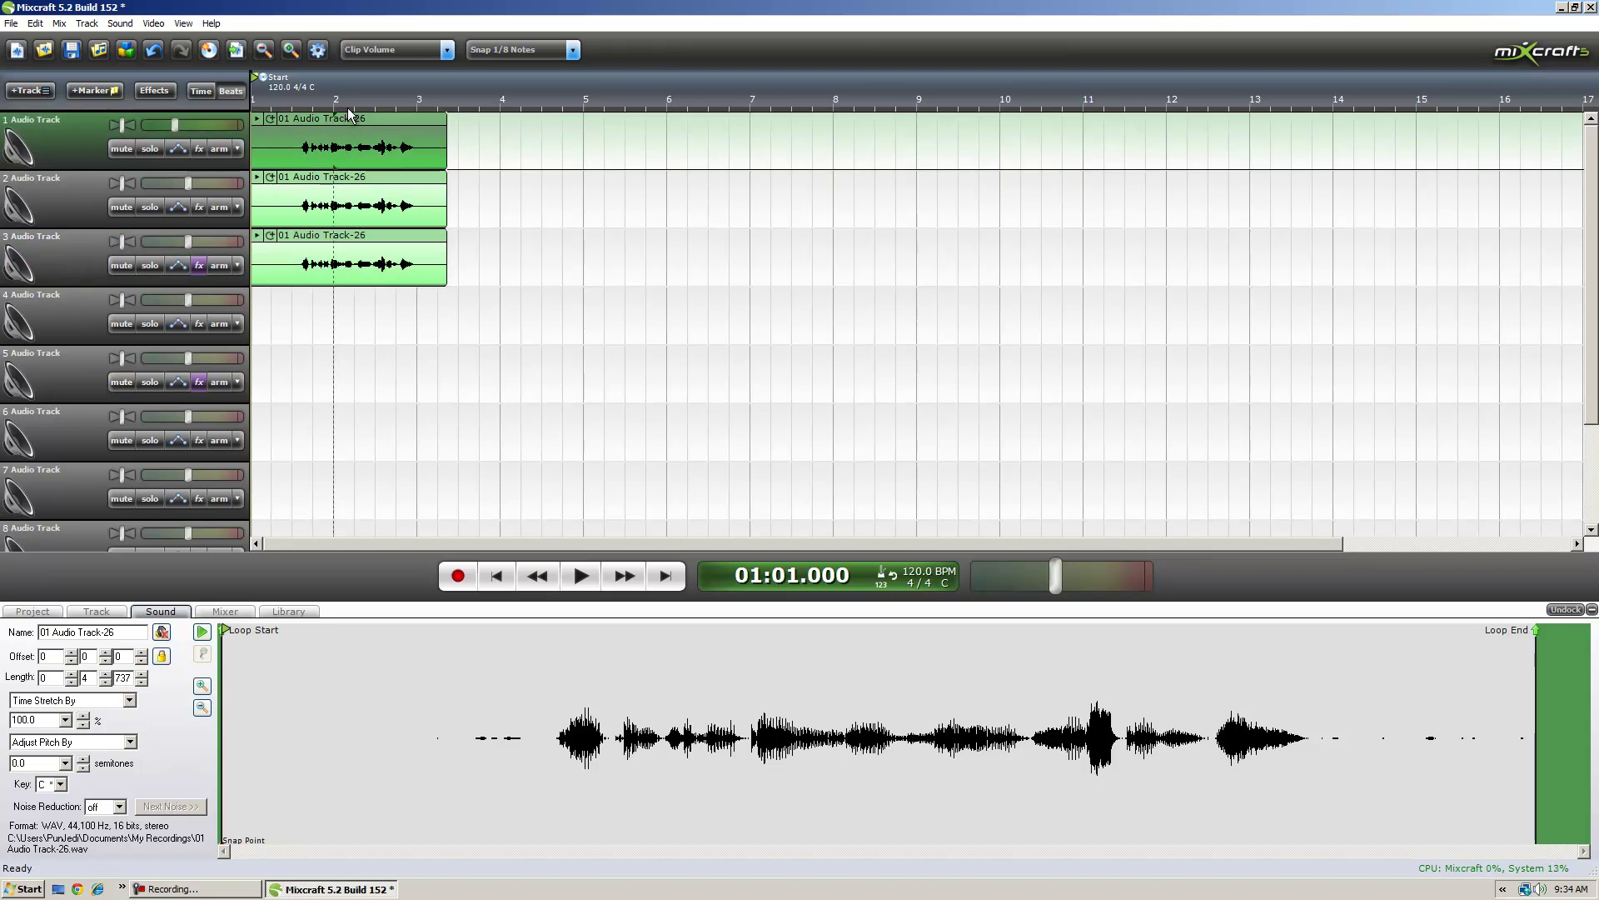
Step: Pitch the track 1 voice clip down by 3 semitones (-3.0)
{"action": "left_click", "coordinate": [65, 763]}
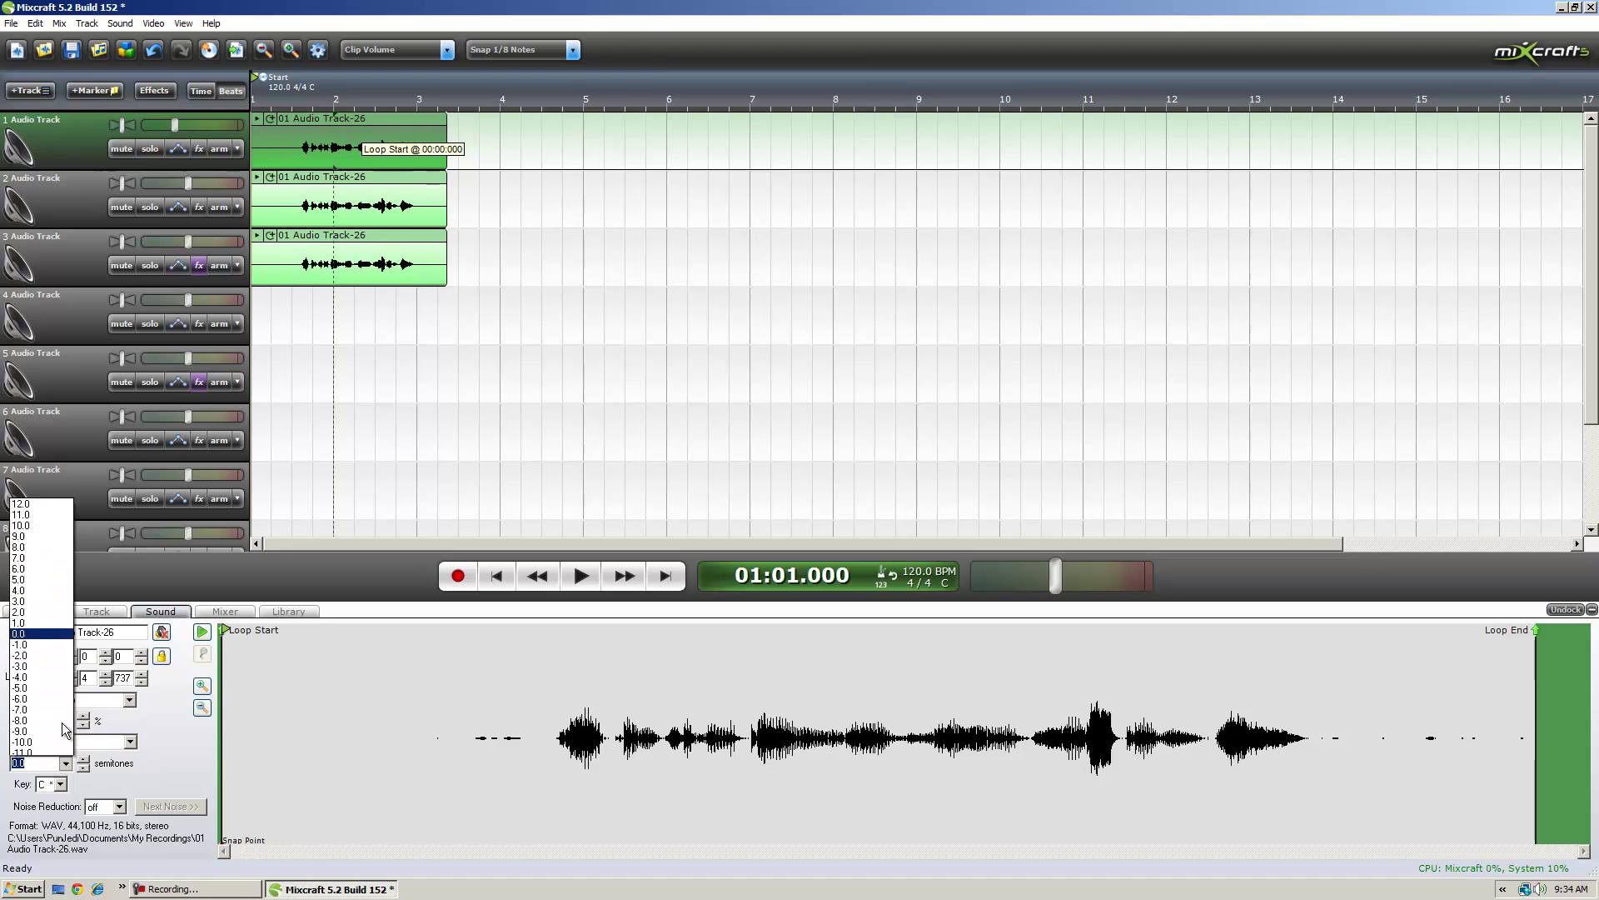
{"action": "left_click", "coordinate": [33, 650]}
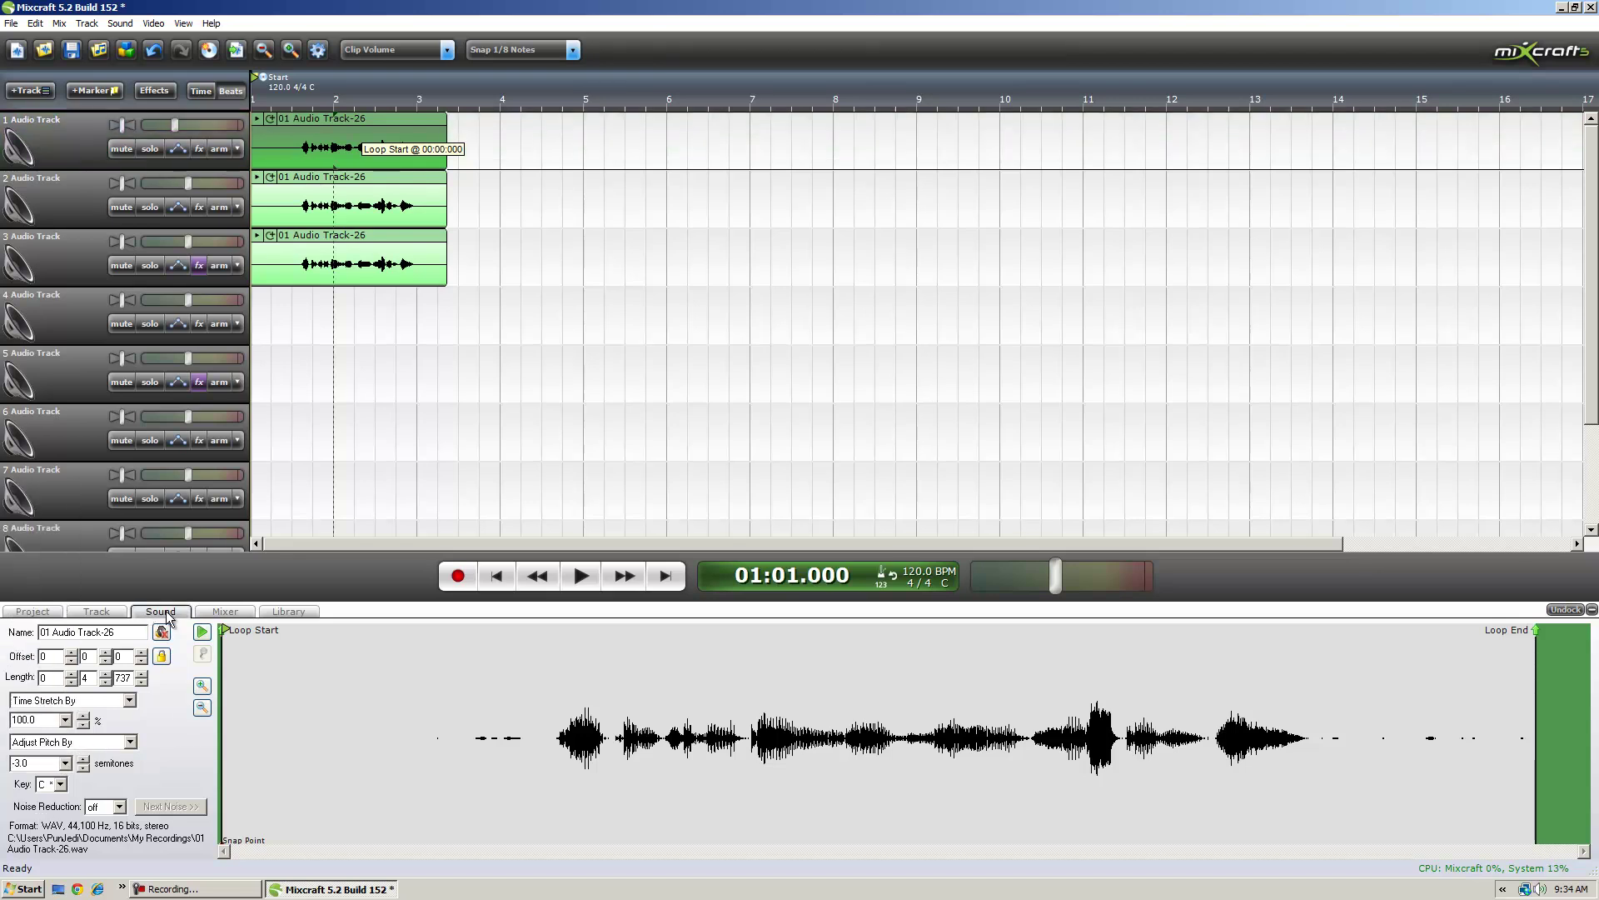
{"action": "left_click", "coordinate": [225, 611]}
{"action": "left_click", "coordinate": [288, 544]}
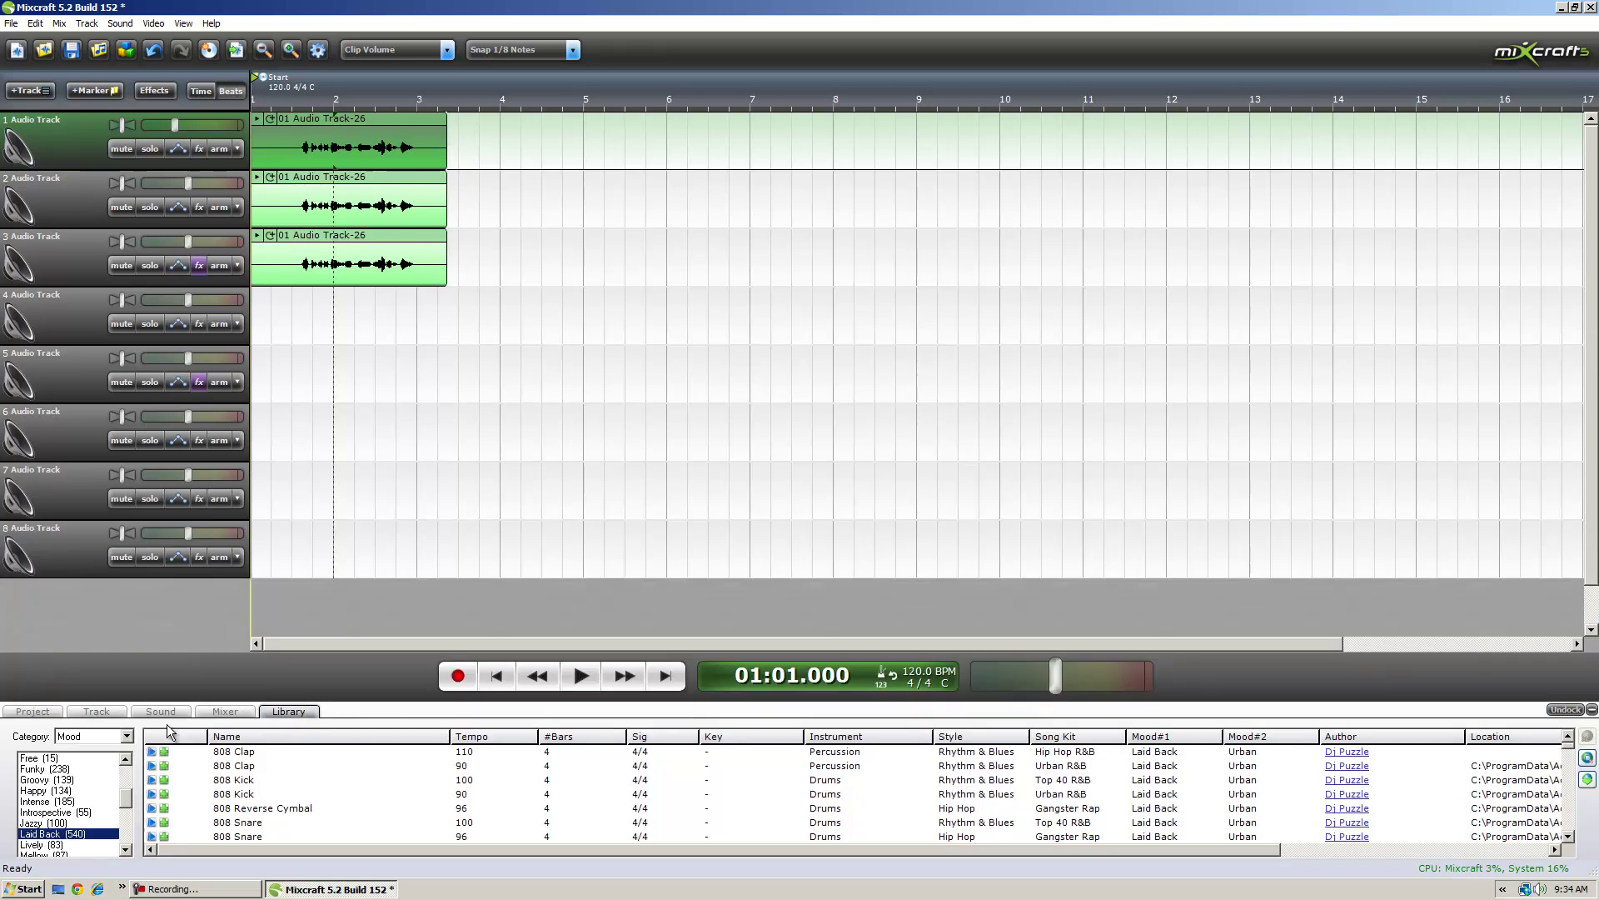
{"action": "left_click", "coordinate": [163, 708]}
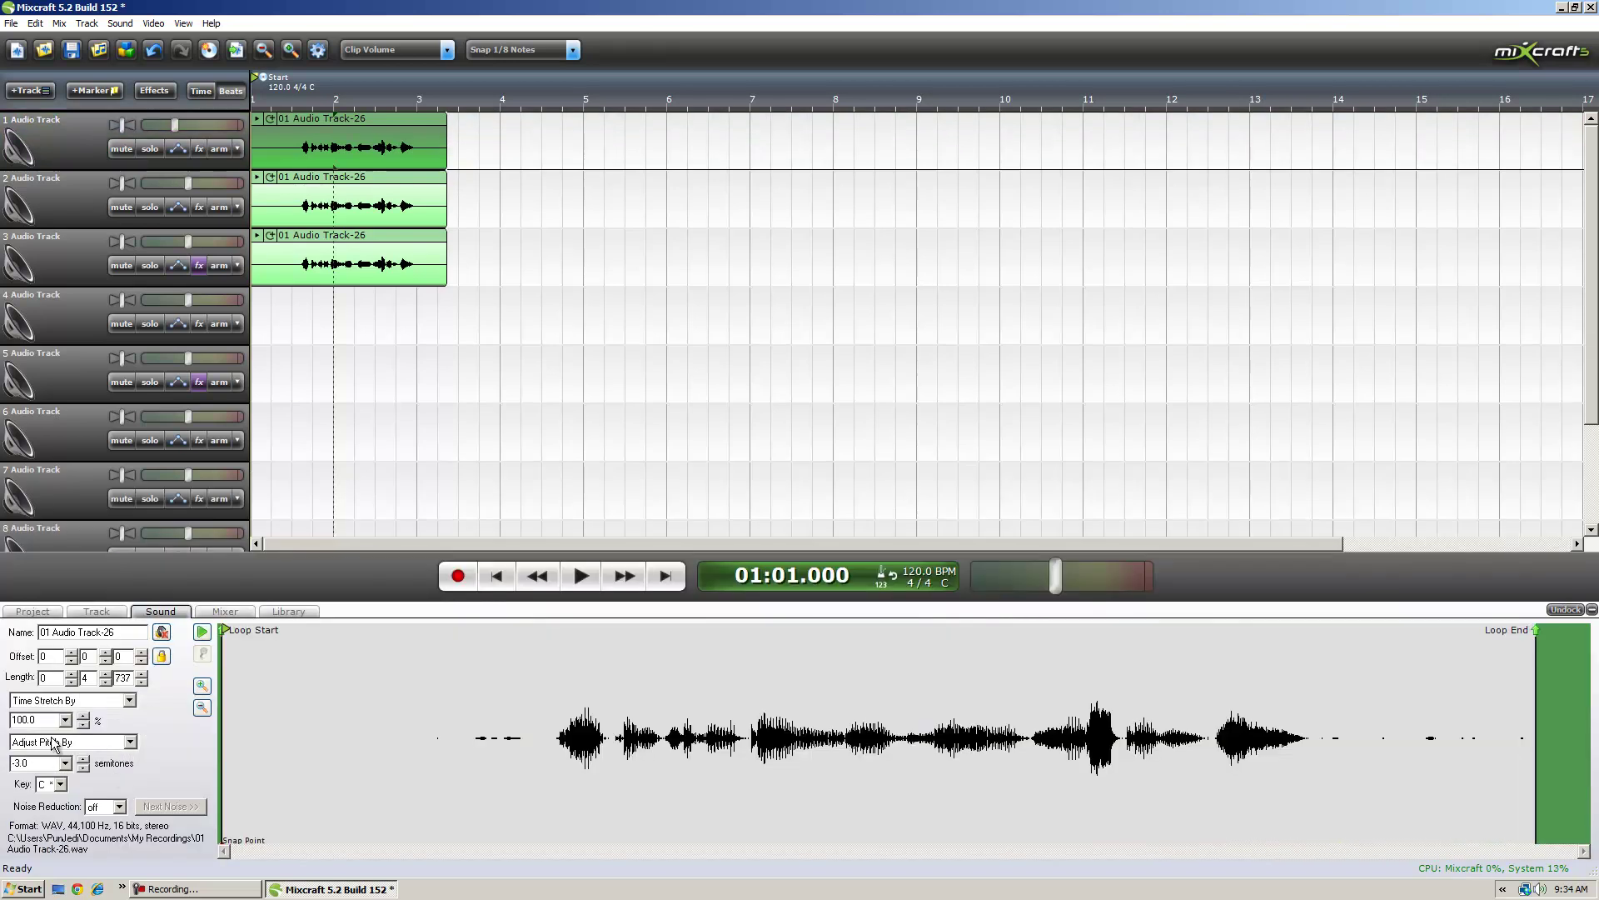
Step: Pitch the track 2 clip down 5 semitones and the track 3 clip down 7
{"action": "left_click", "coordinate": [376, 187]}
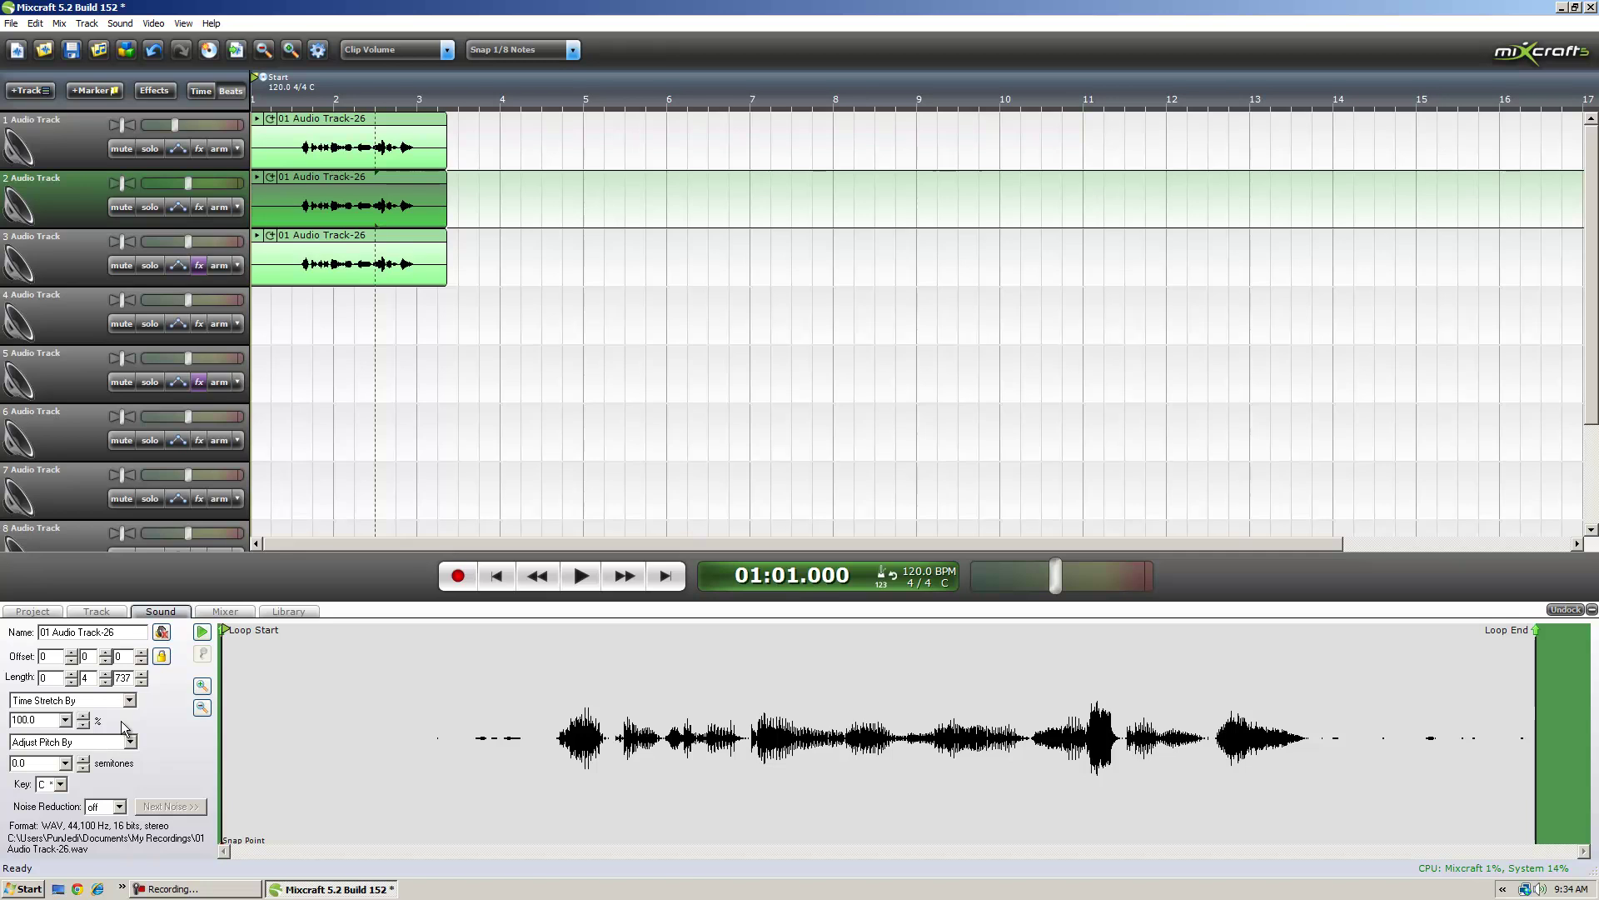
{"action": "left_click", "coordinate": [65, 763]}
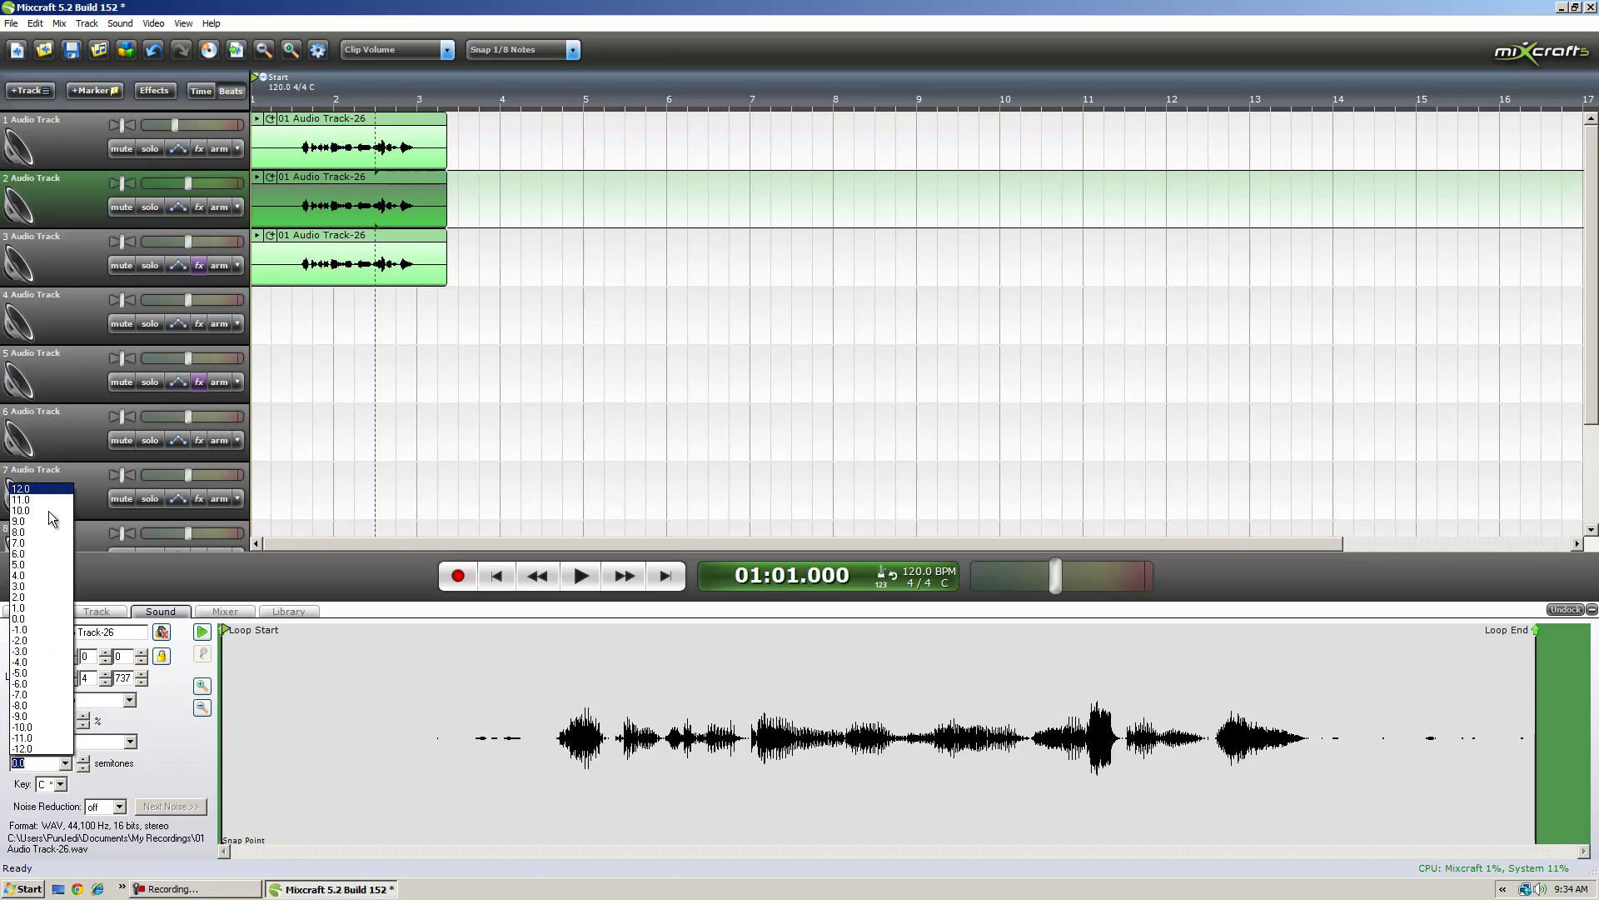
{"action": "left_click", "coordinate": [25, 673]}
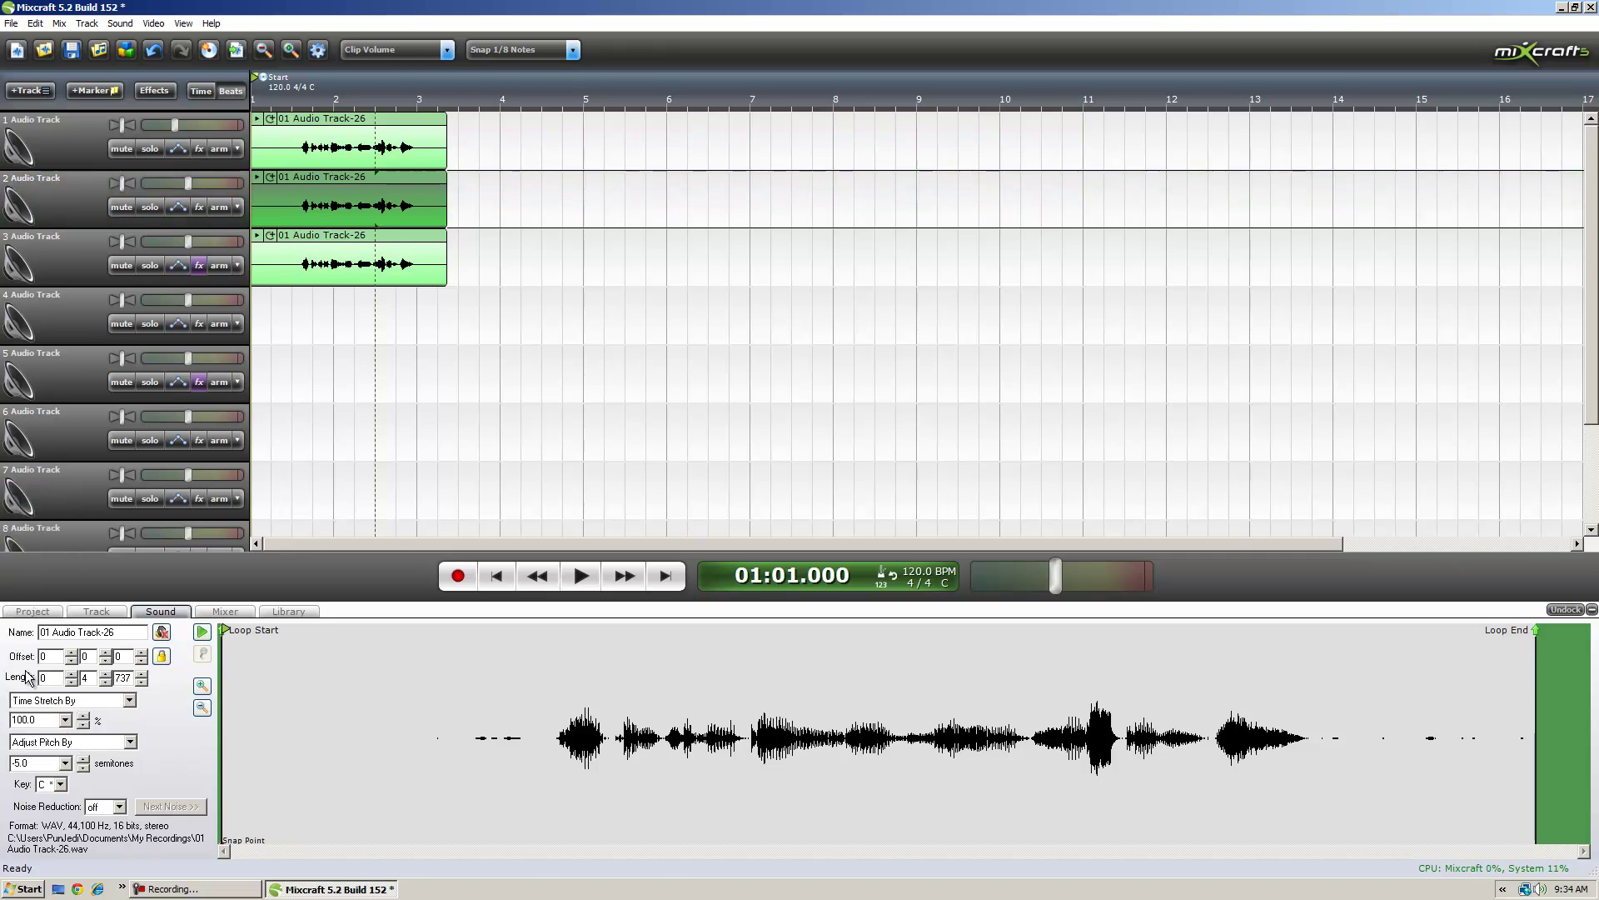
{"action": "left_click", "coordinate": [412, 238]}
{"action": "left_click", "coordinate": [65, 762]}
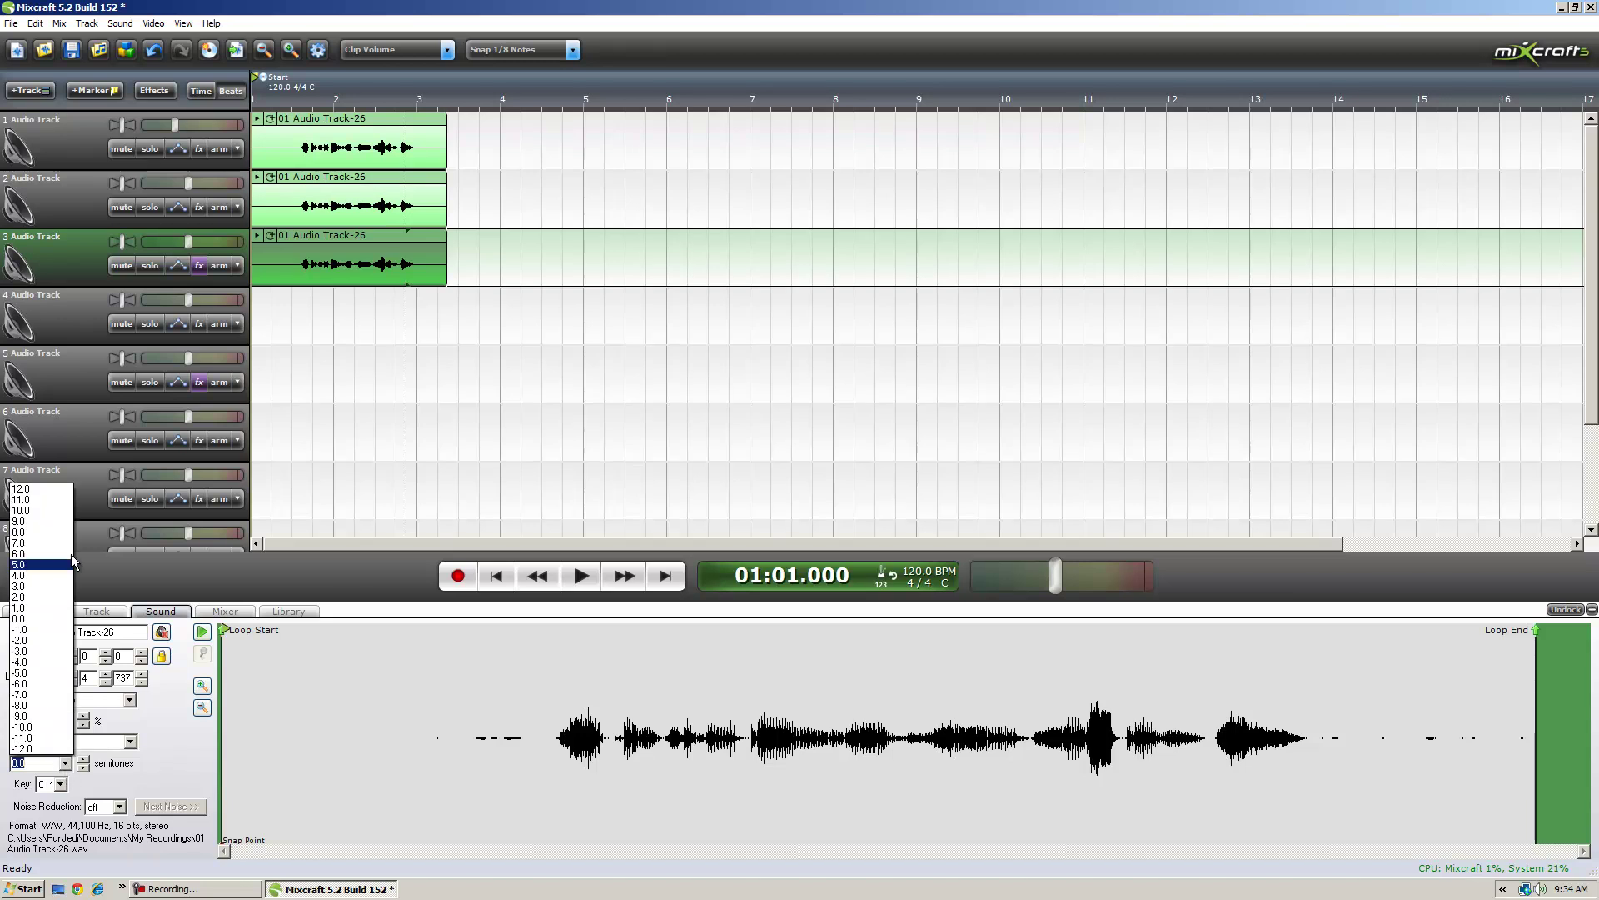
{"action": "left_click", "coordinate": [42, 693]}
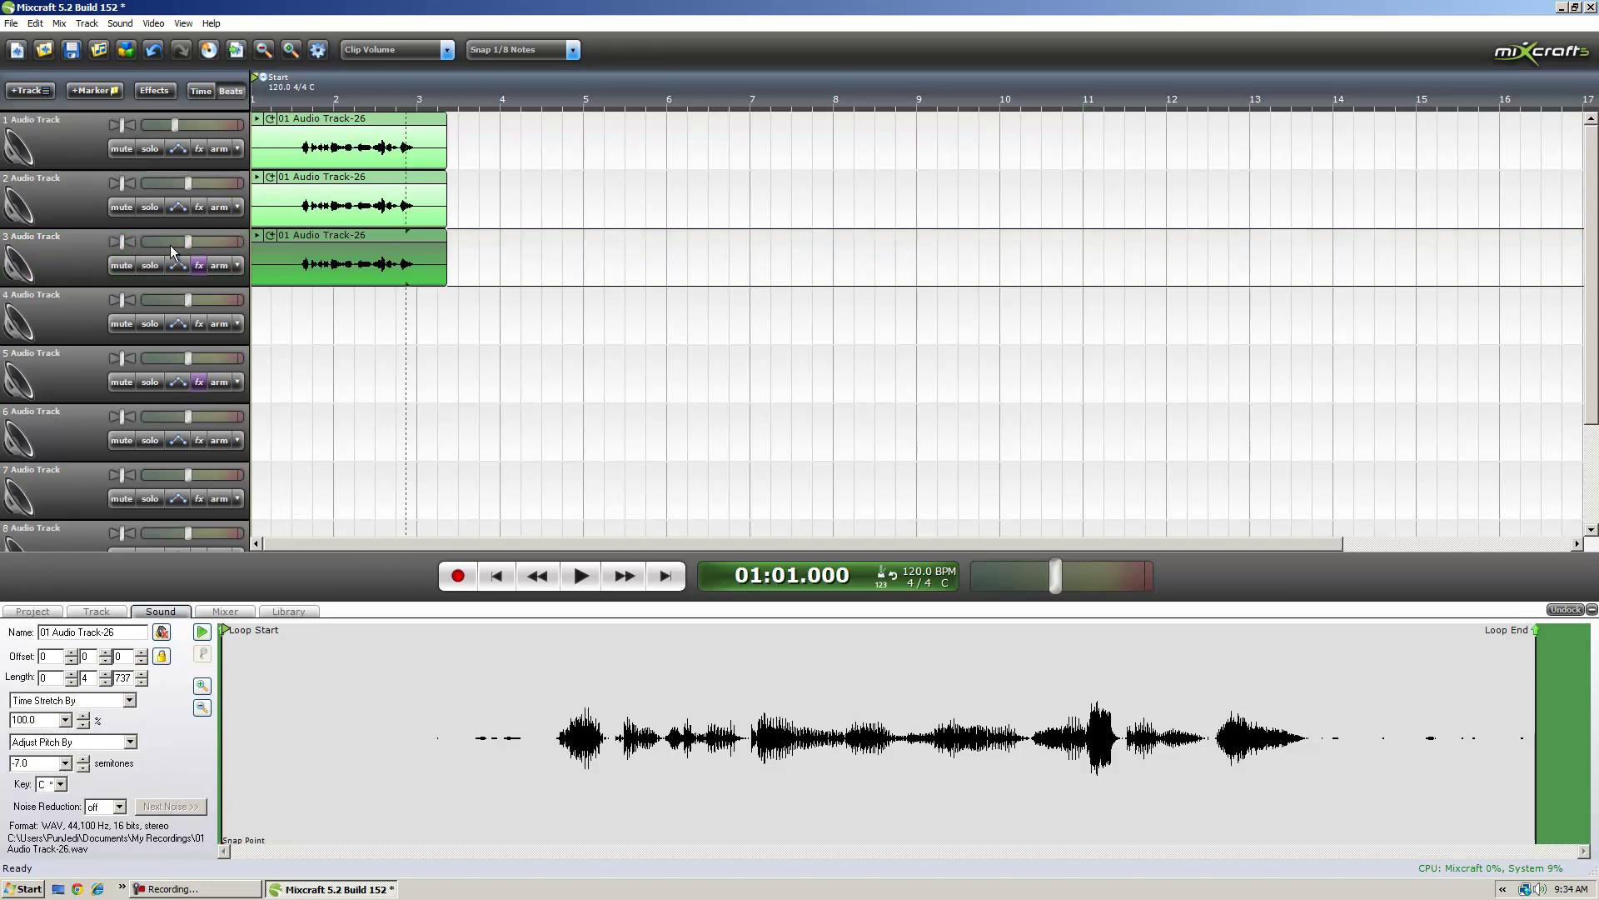
Step: Raise the volumes of tracks 3, 2 and 1 slightly, track 3 to 114%
{"action": "left_click_drag", "start_coordinate": [189, 242], "coordinate": [195, 241]}
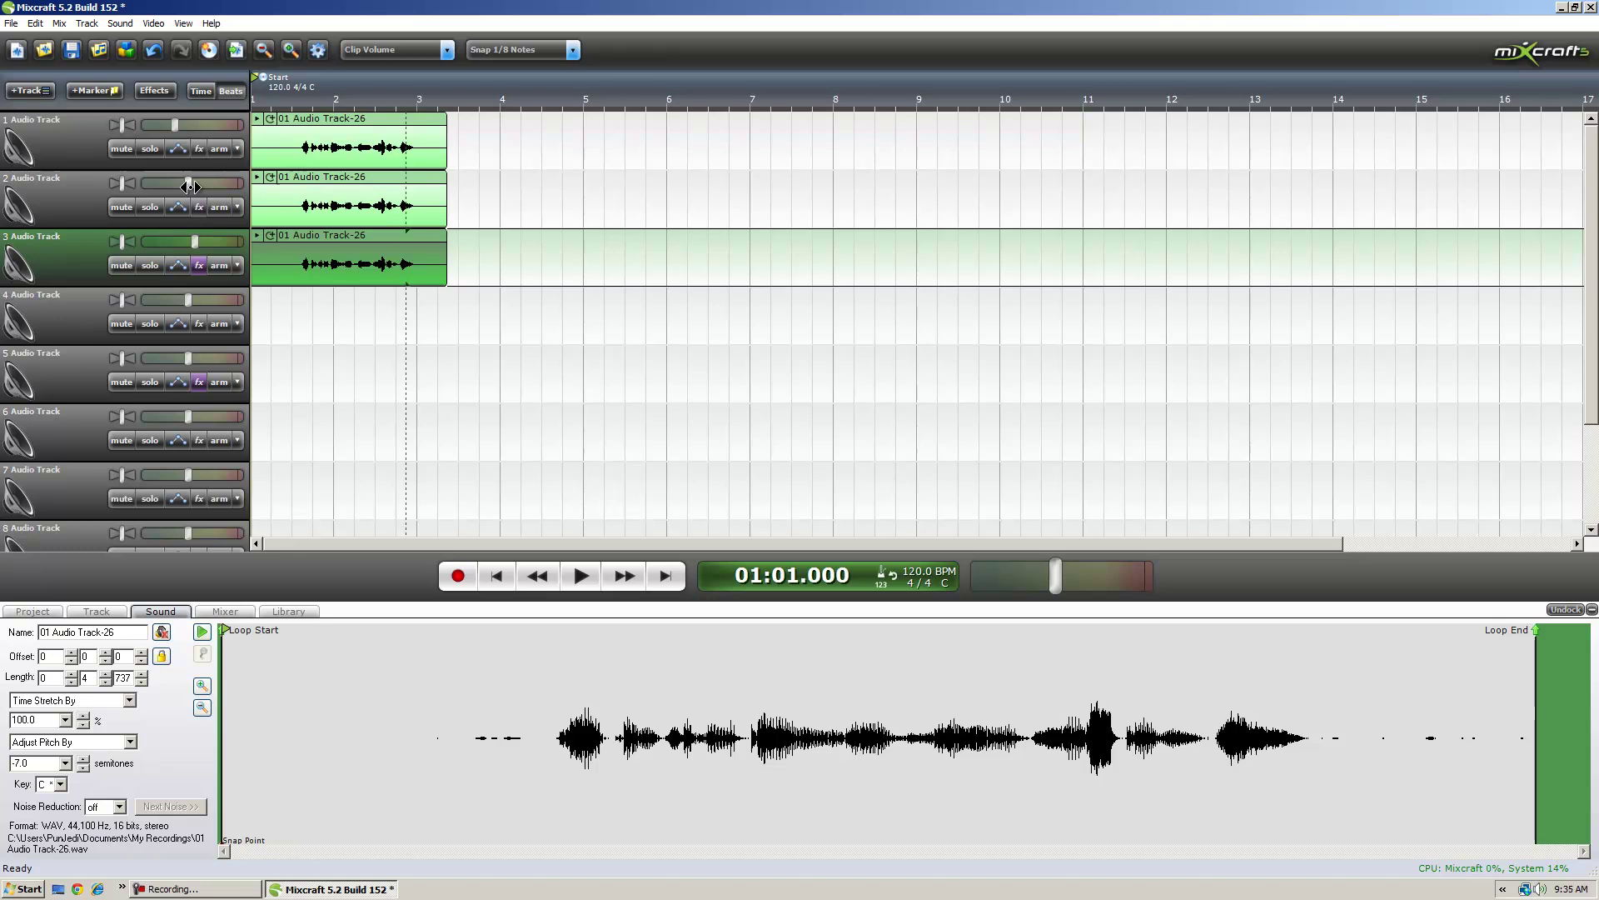
{"action": "left_click_drag", "start_coordinate": [188, 183], "coordinate": [192, 183]}
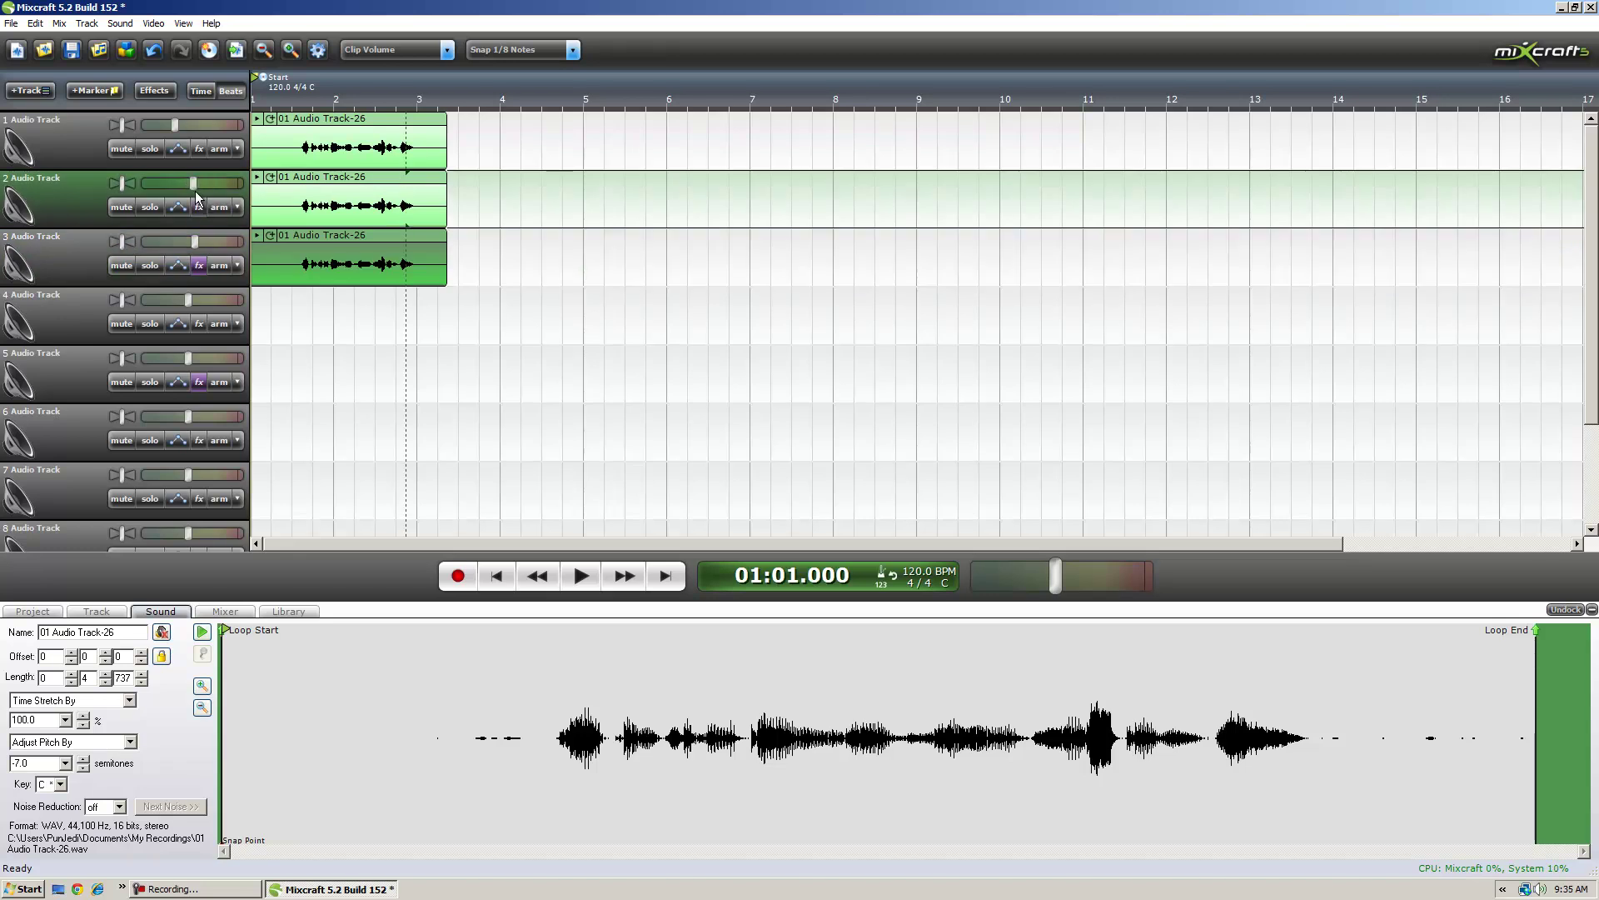
{"action": "left_click_drag", "start_coordinate": [175, 125], "coordinate": [181, 125]}
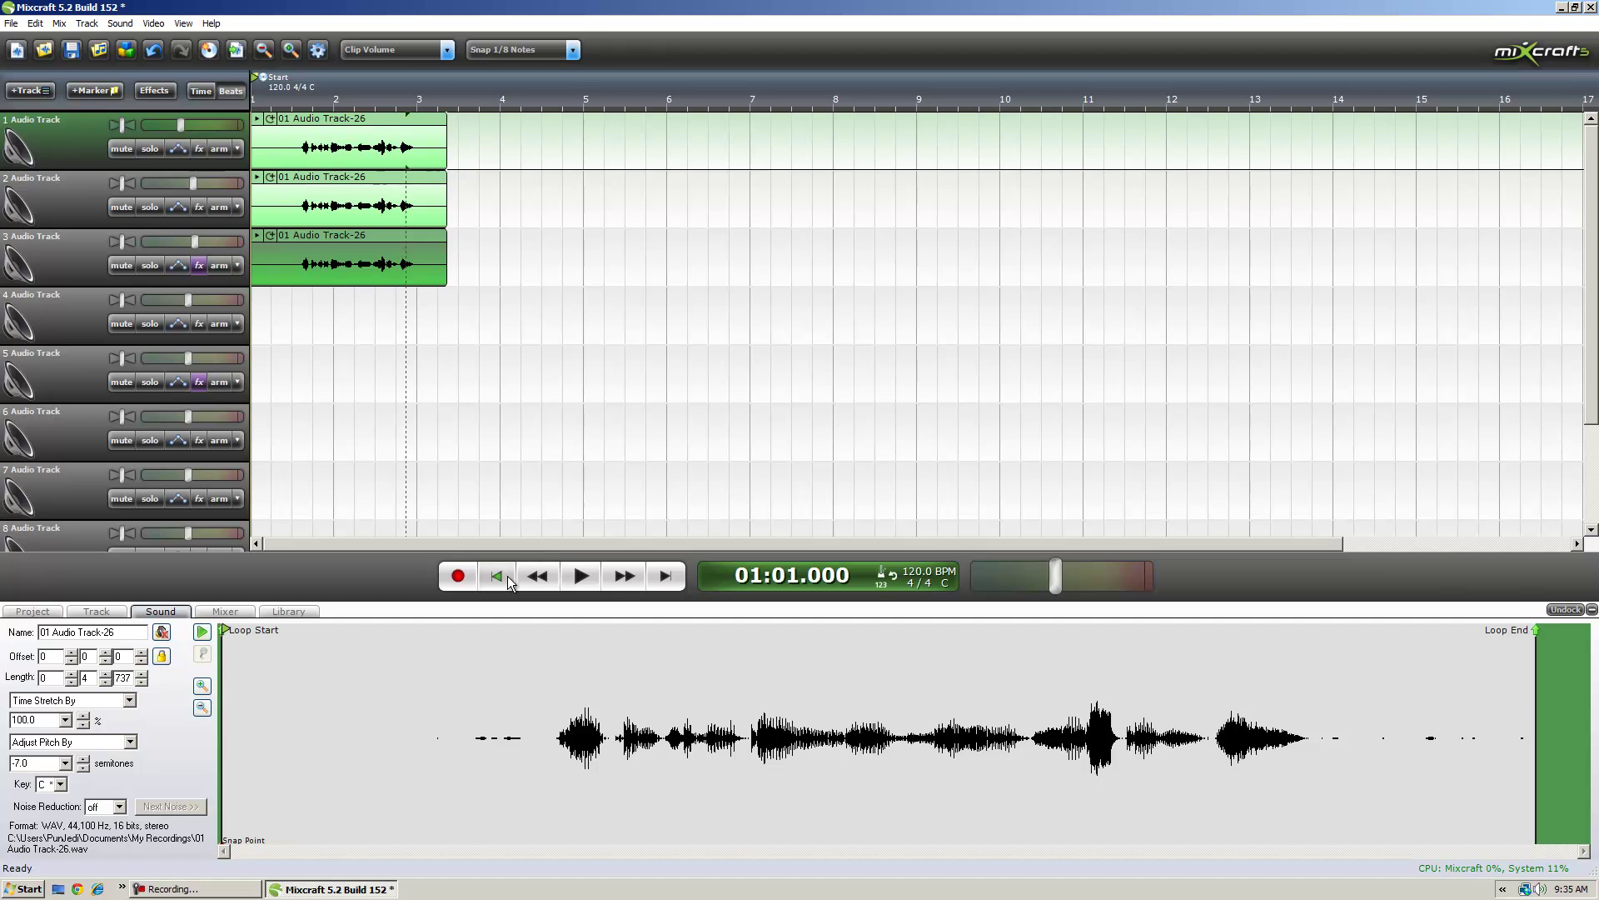
Step: Play the three layered voices together, then stop and rewind to the song start
{"action": "left_click", "coordinate": [579, 576]}
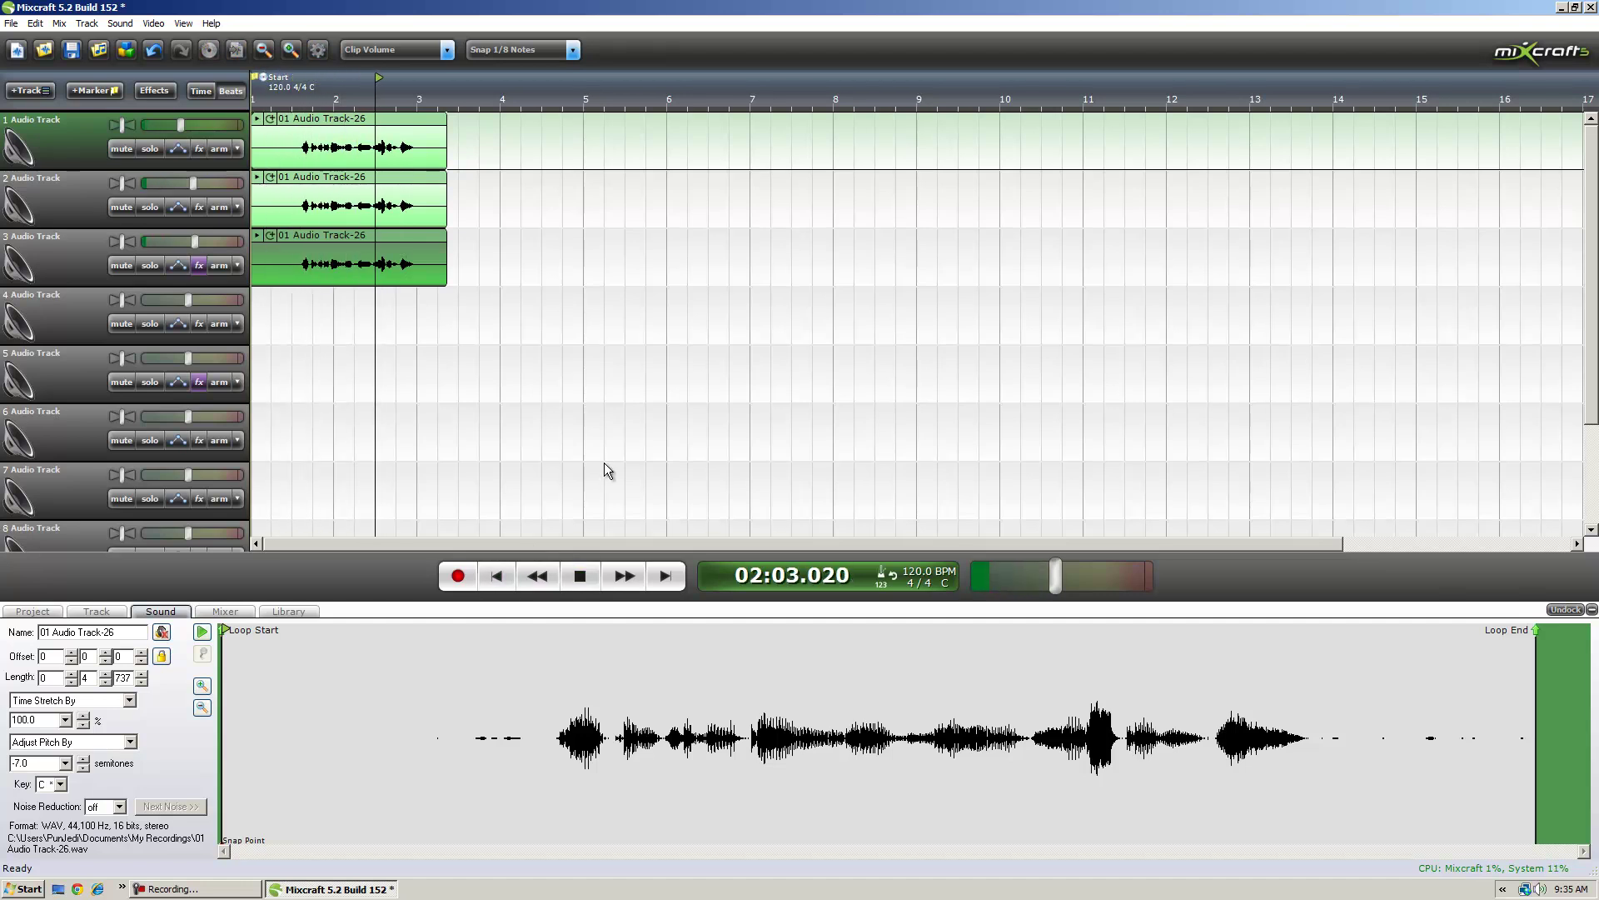
{"action": "left_click", "coordinate": [589, 578]}
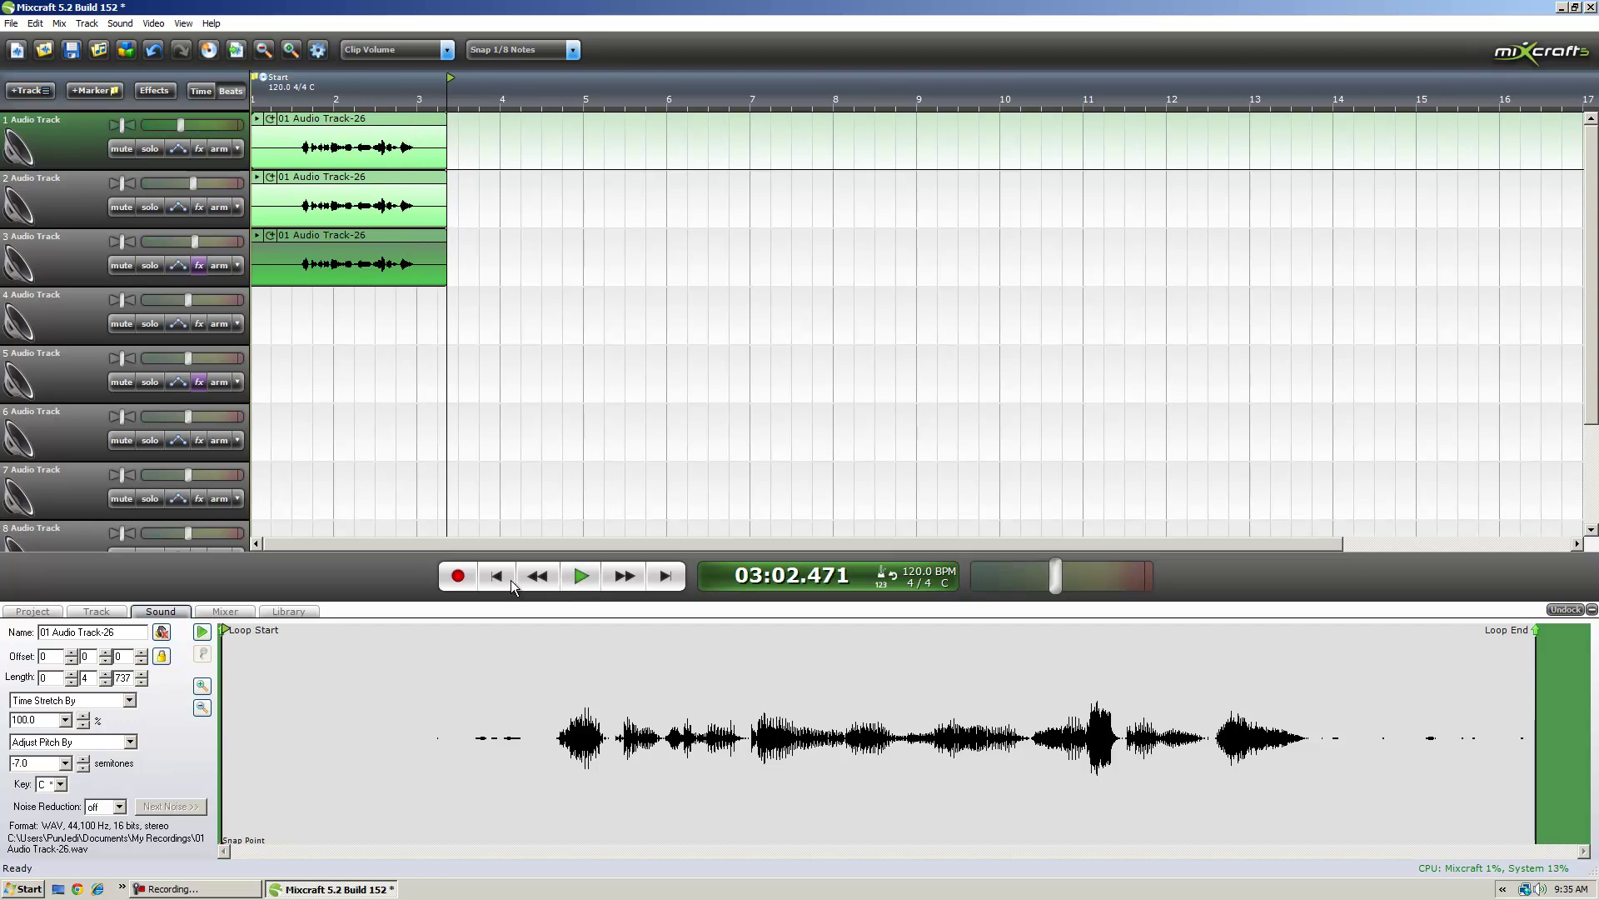
{"action": "left_click", "coordinate": [495, 583]}
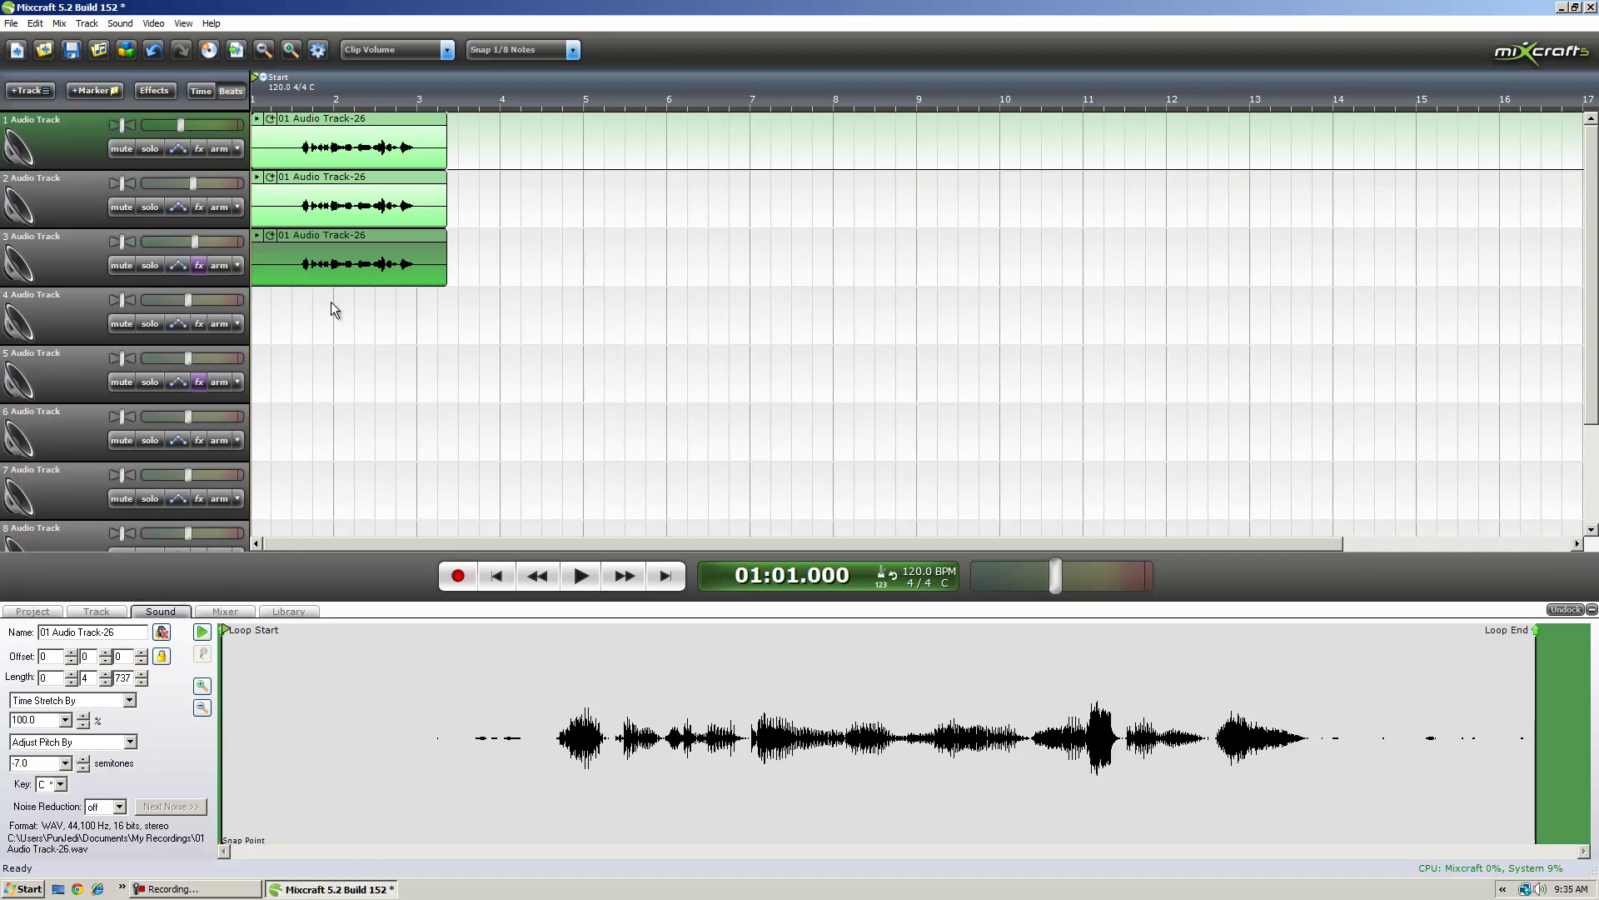
Step: Set the track 3 clip's pitch shift to -5.0 semitones, then check each clip's pitch
{"action": "left_click", "coordinate": [333, 179]}
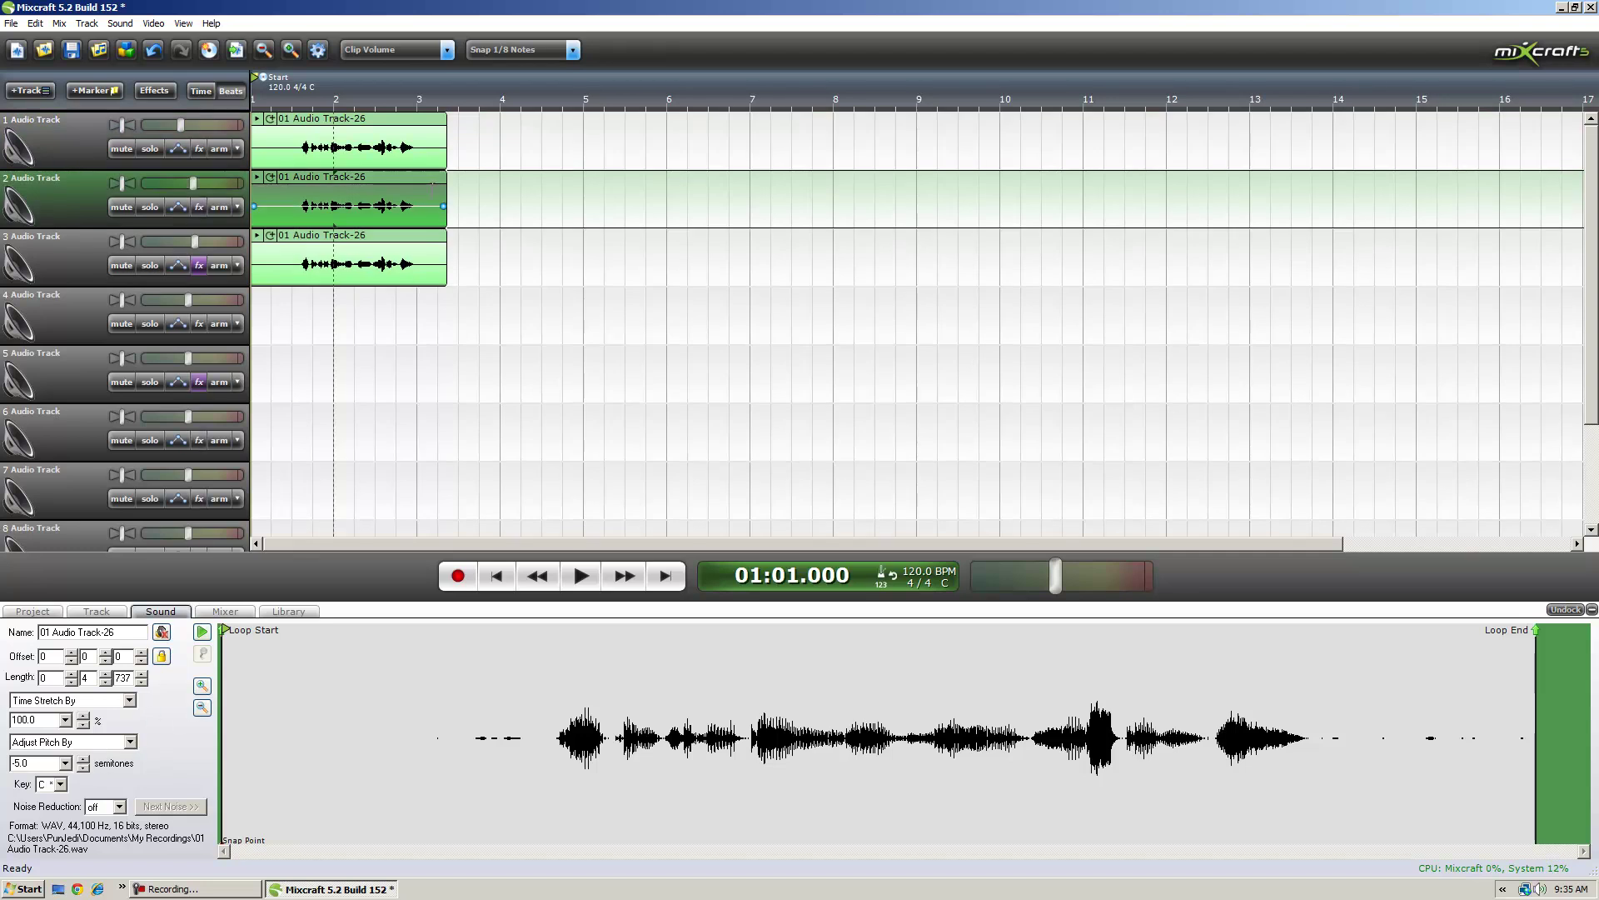
{"action": "left_click", "coordinate": [396, 239]}
{"action": "left_click", "coordinate": [66, 763]}
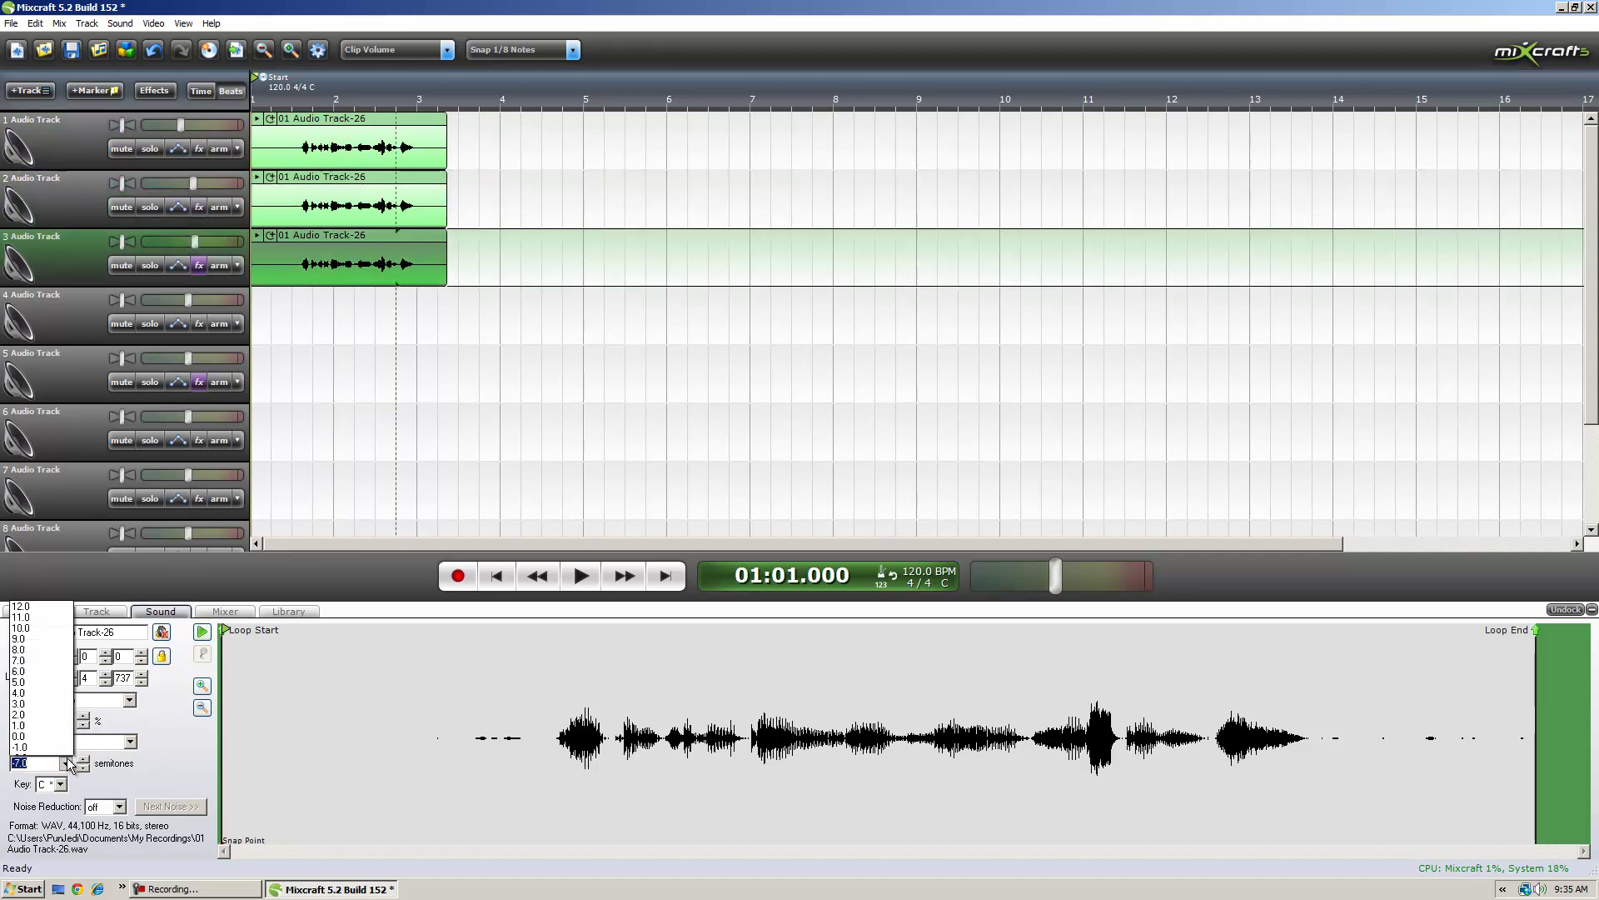
{"action": "left_click", "coordinate": [60, 672]}
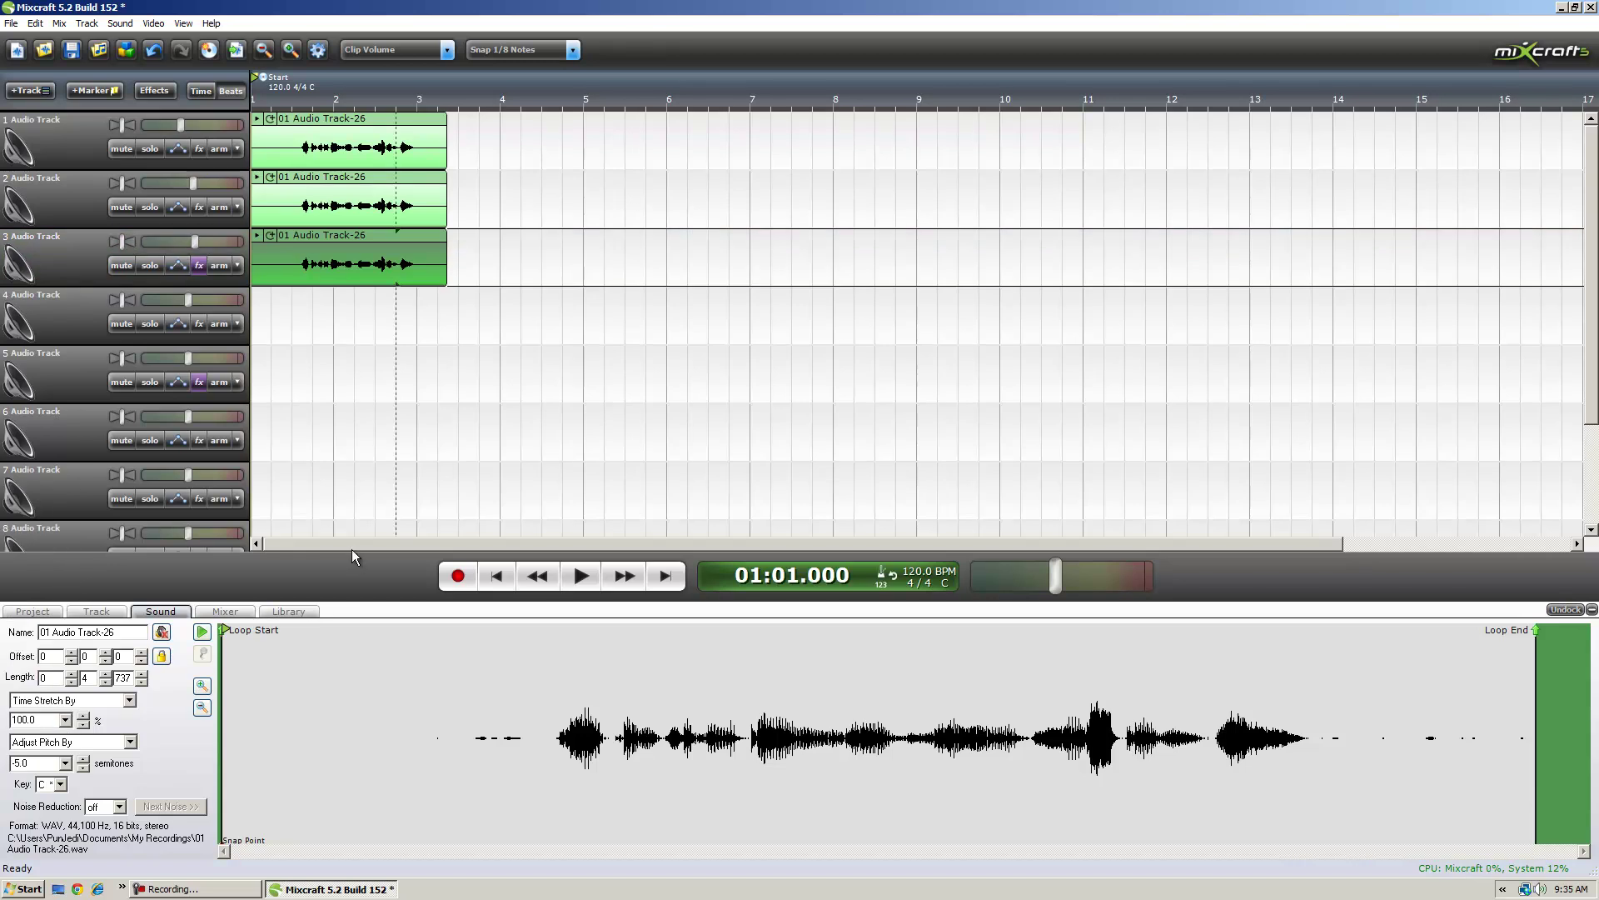
{"action": "left_click", "coordinate": [387, 117]}
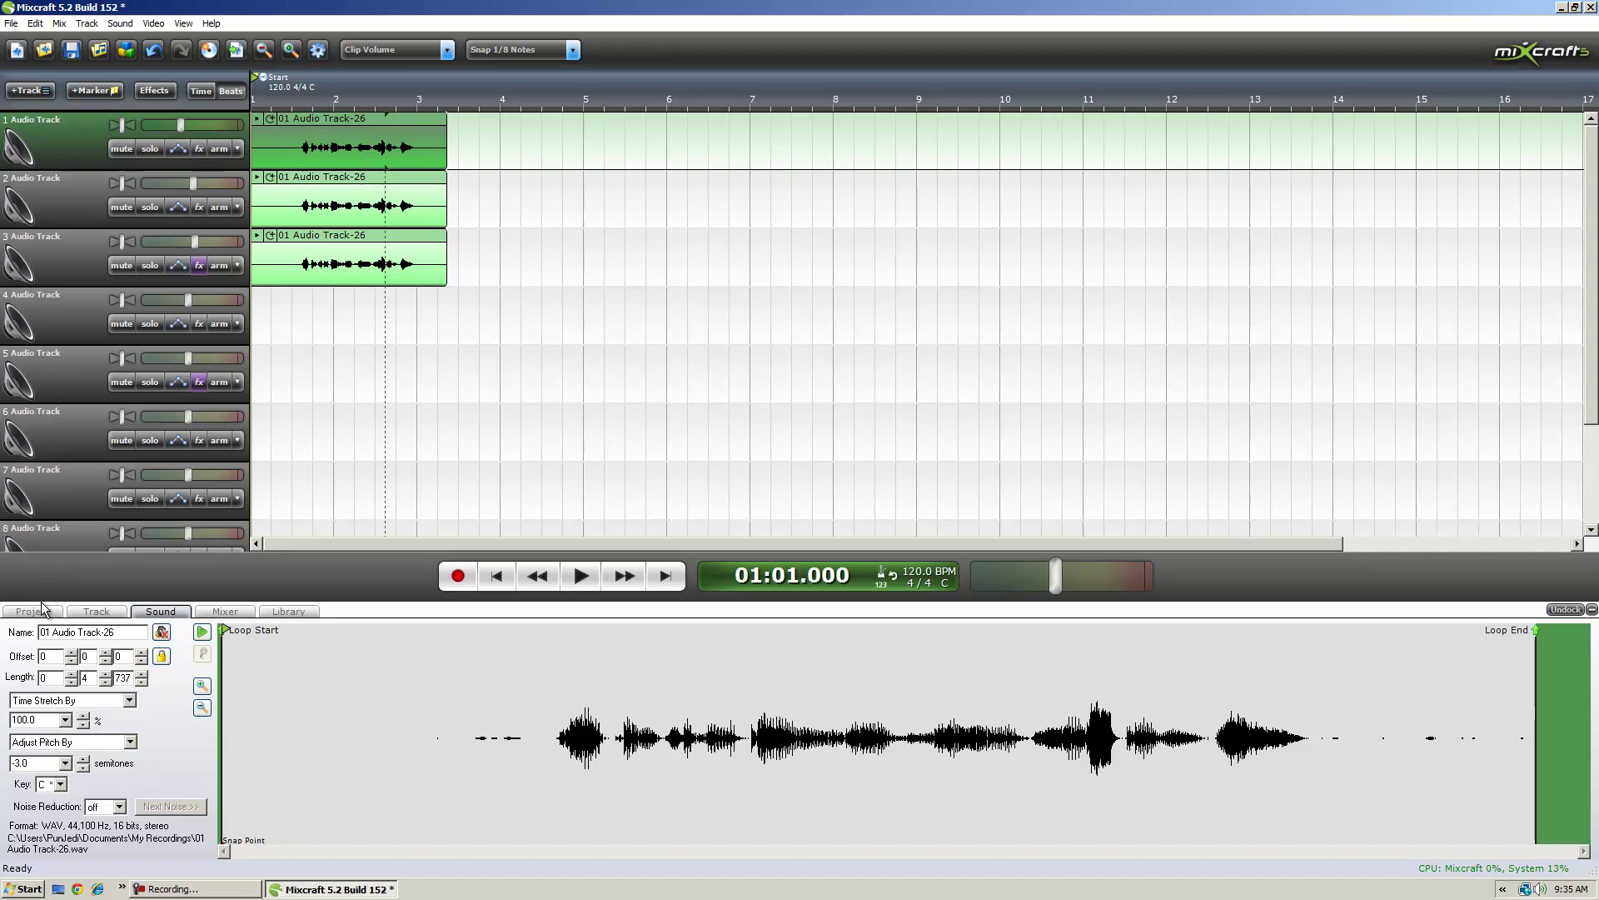
{"action": "left_click", "coordinate": [393, 178]}
{"action": "left_click", "coordinate": [396, 242]}
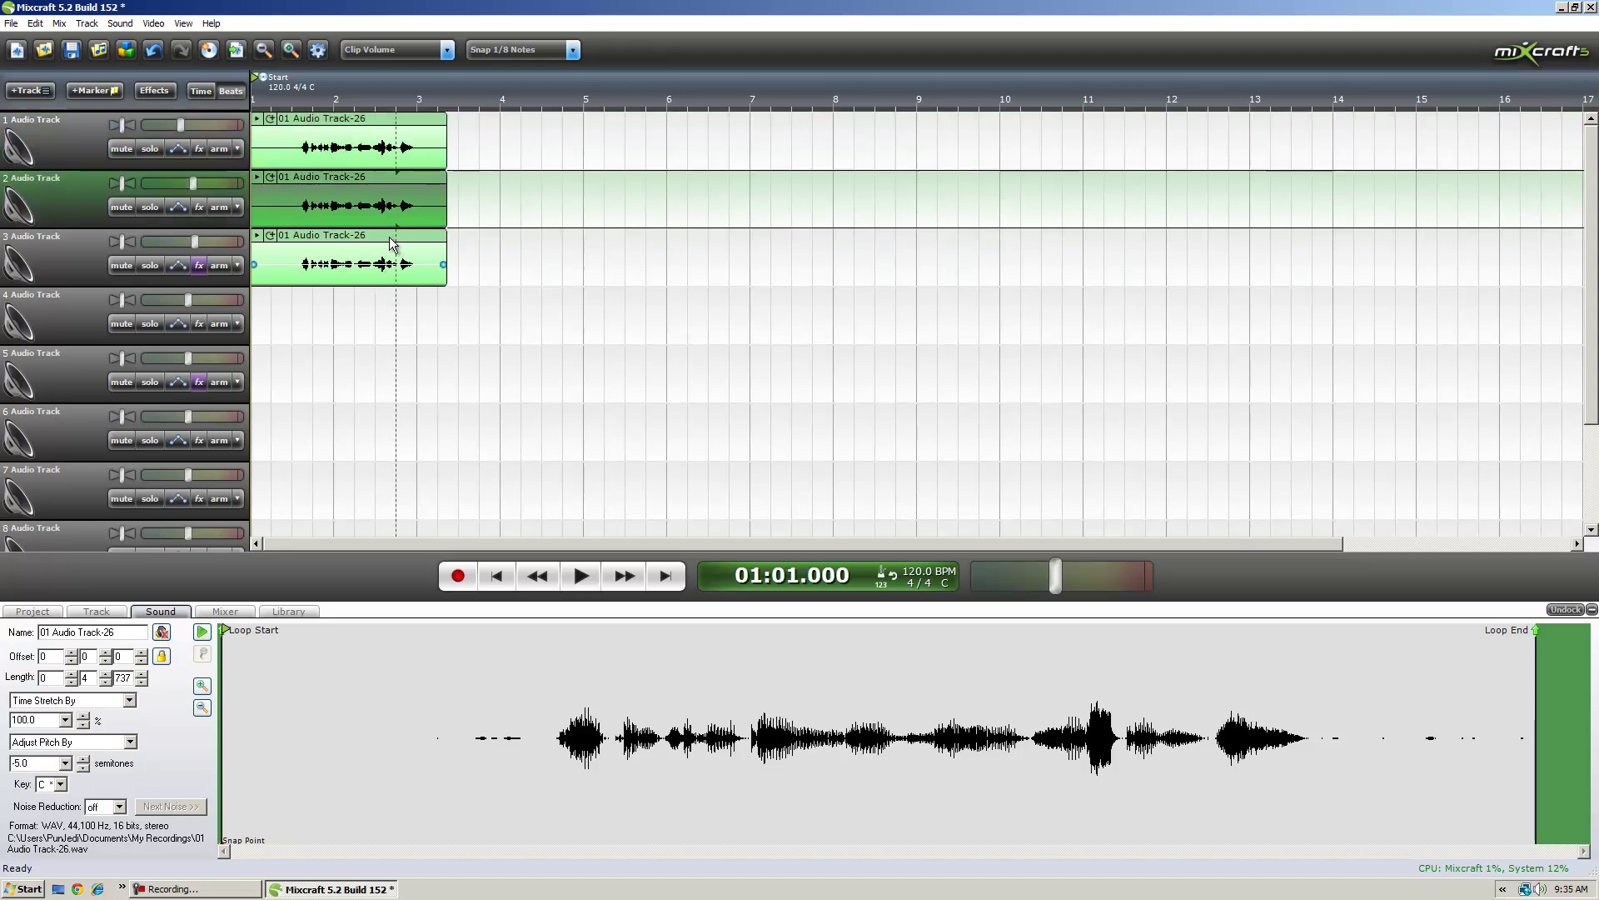
{"action": "left_click", "coordinate": [390, 242]}
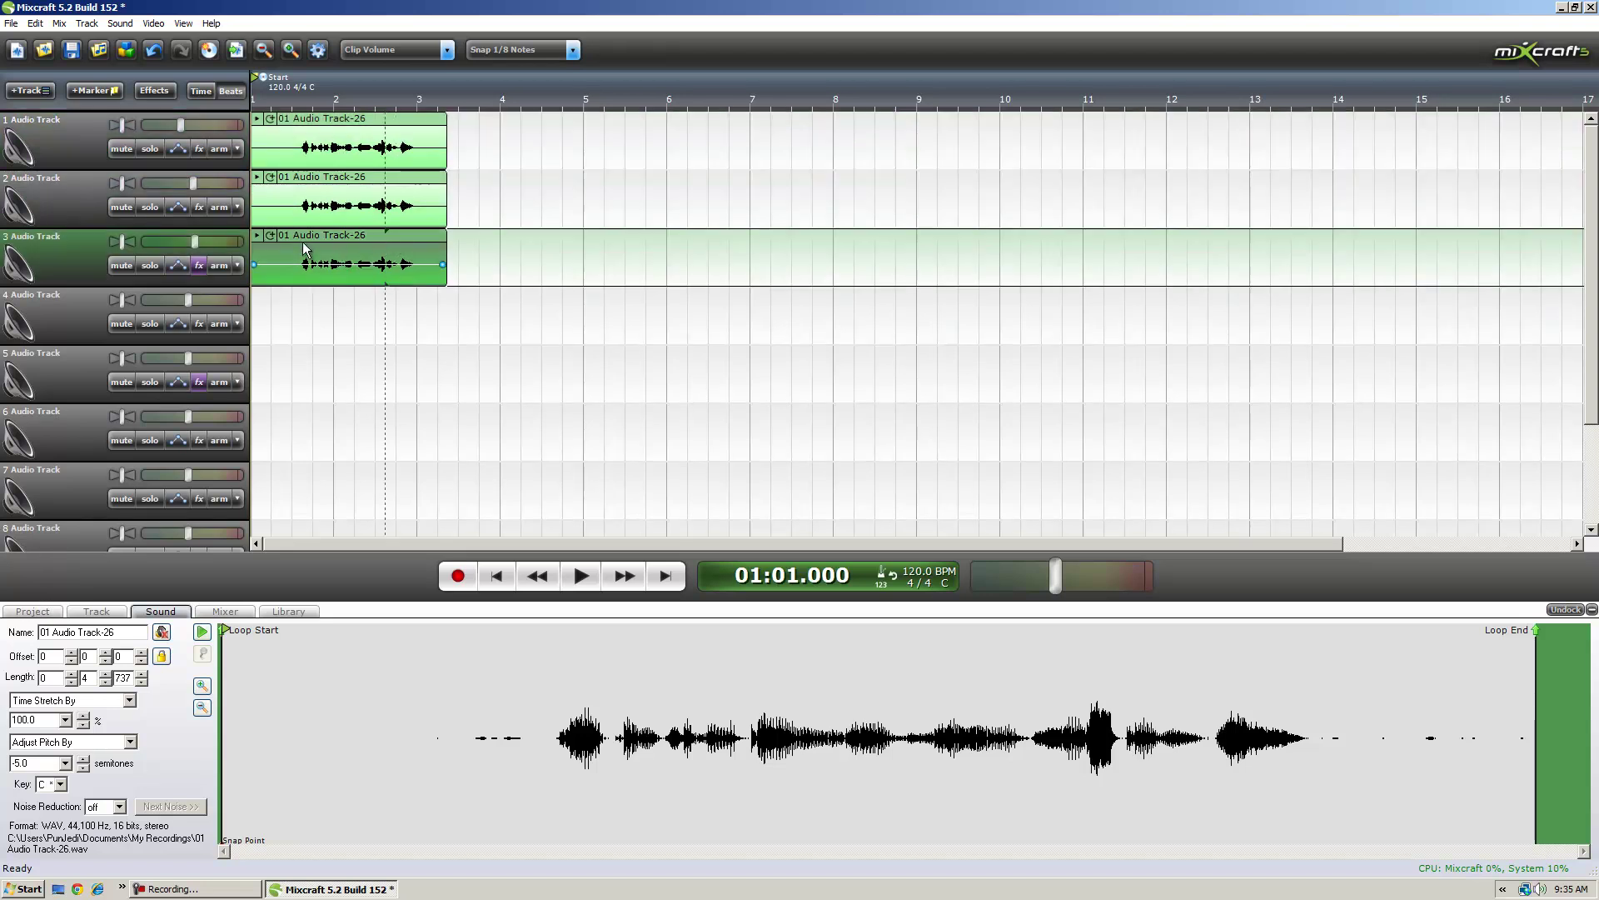
Step: Add Acoustica Chorus with the 2 Voices preset to track 3's effects
{"action": "left_click", "coordinate": [199, 265]}
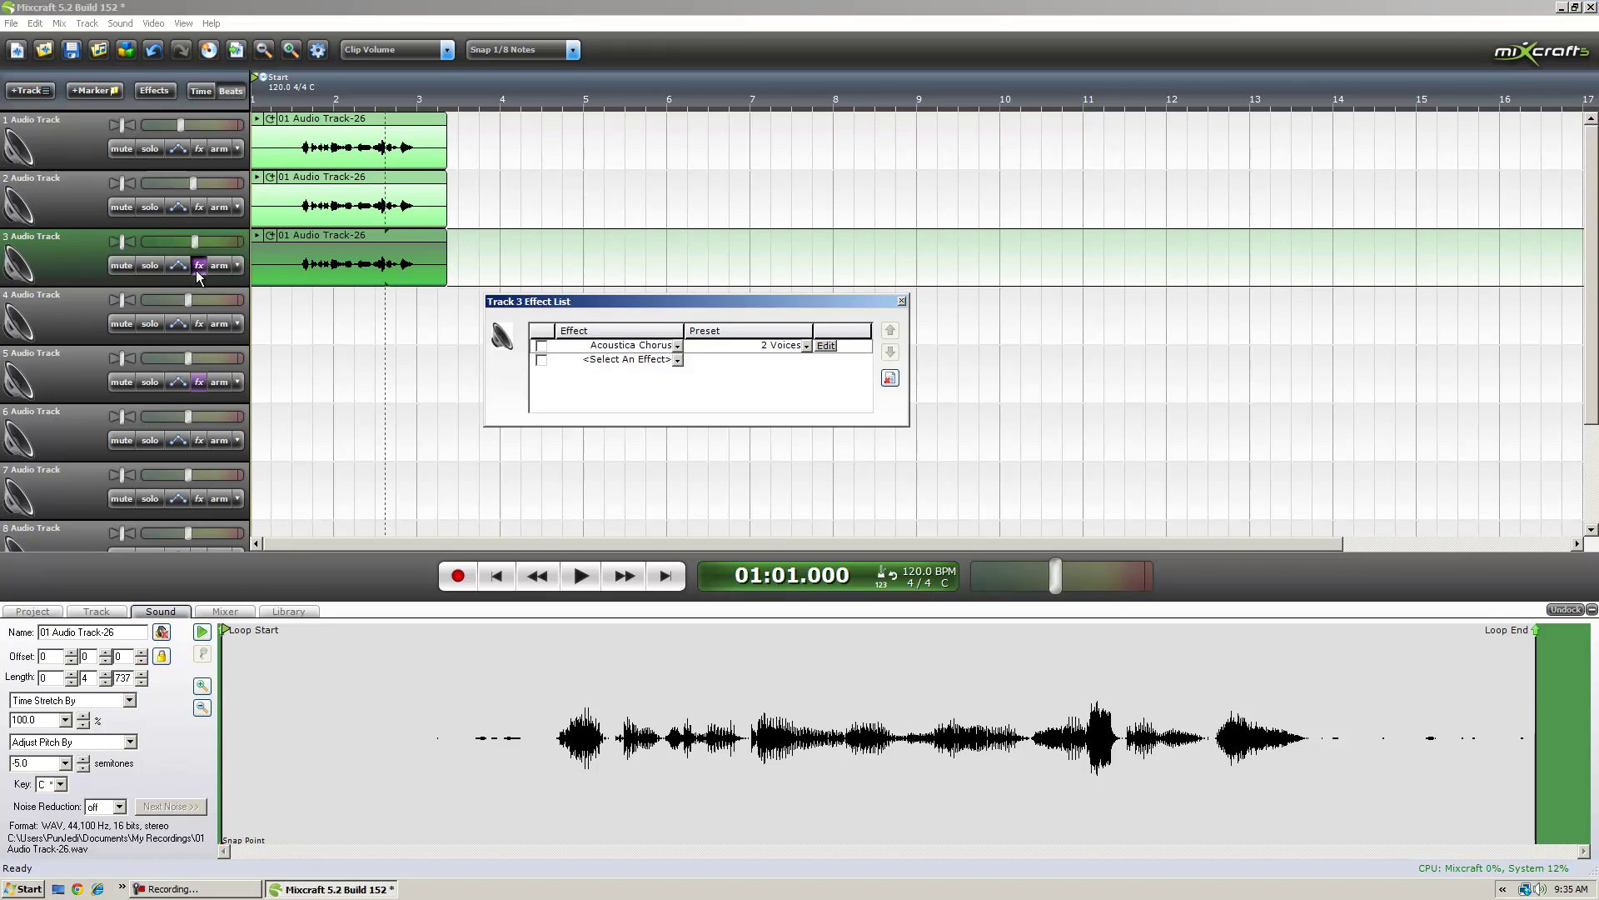
{"action": "left_click", "coordinate": [676, 346]}
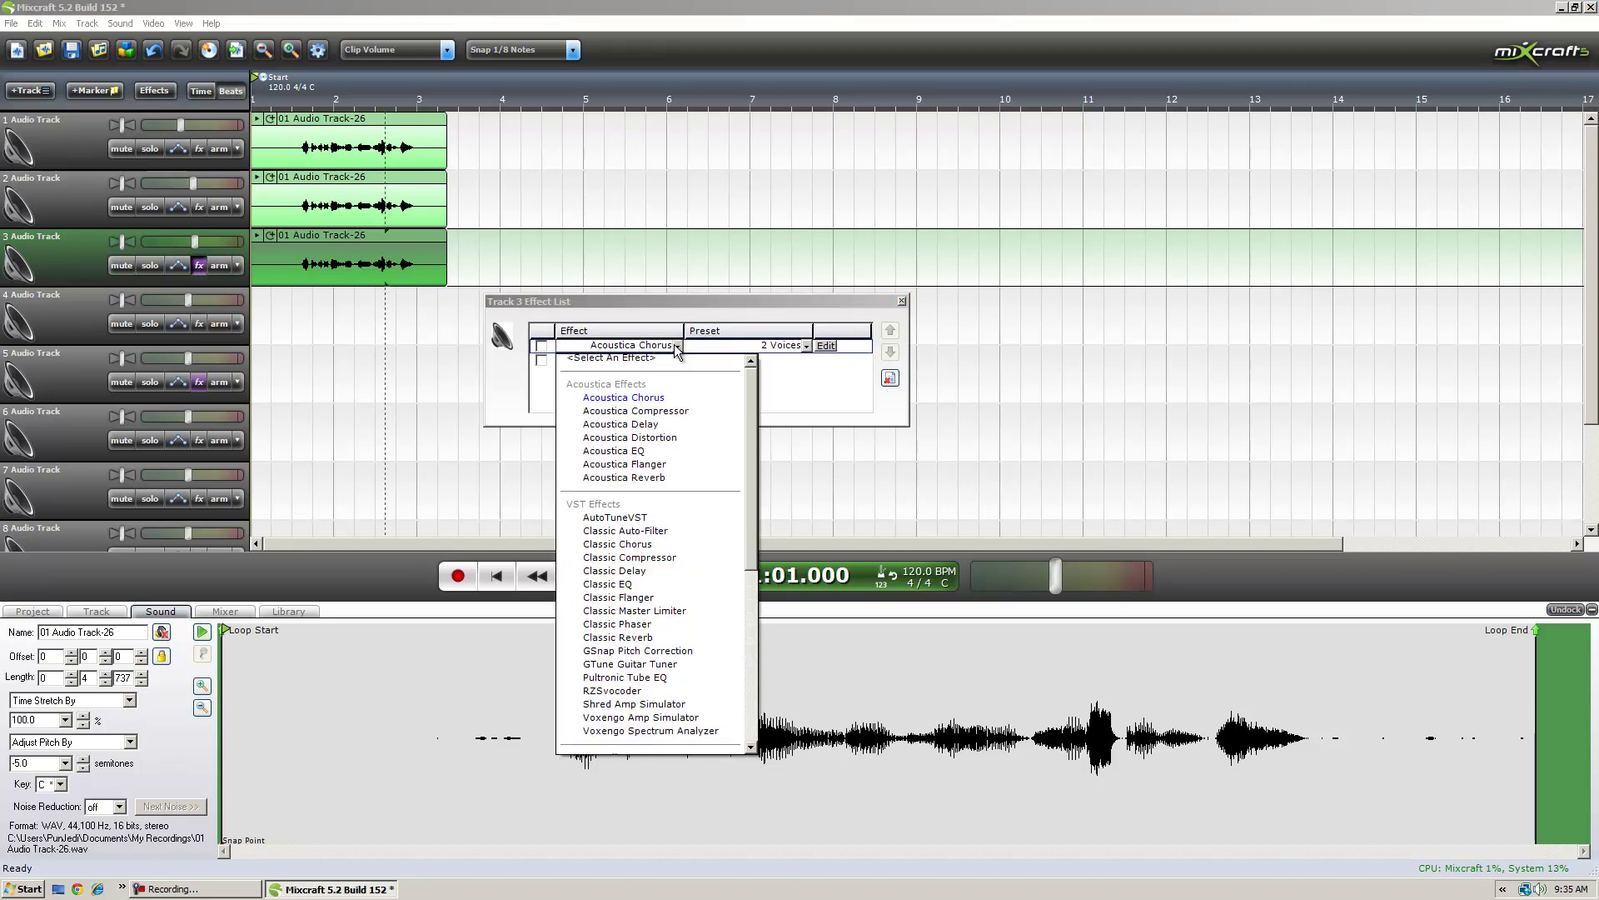
{"action": "left_click", "coordinate": [712, 398]}
{"action": "left_click", "coordinate": [760, 346]}
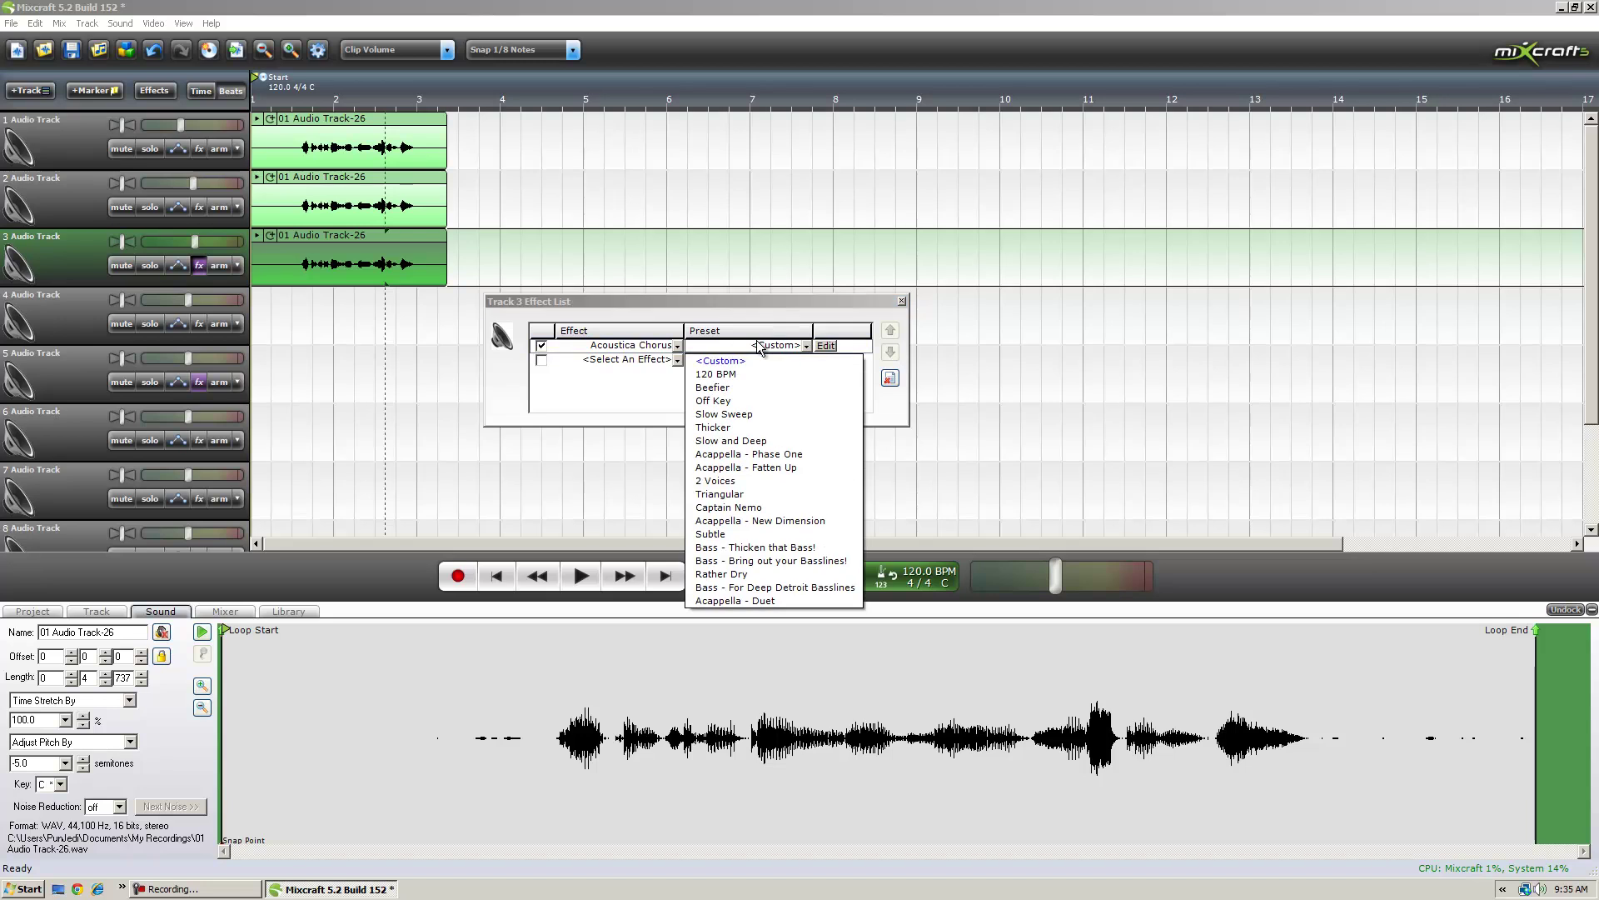
{"action": "left_click", "coordinate": [721, 481]}
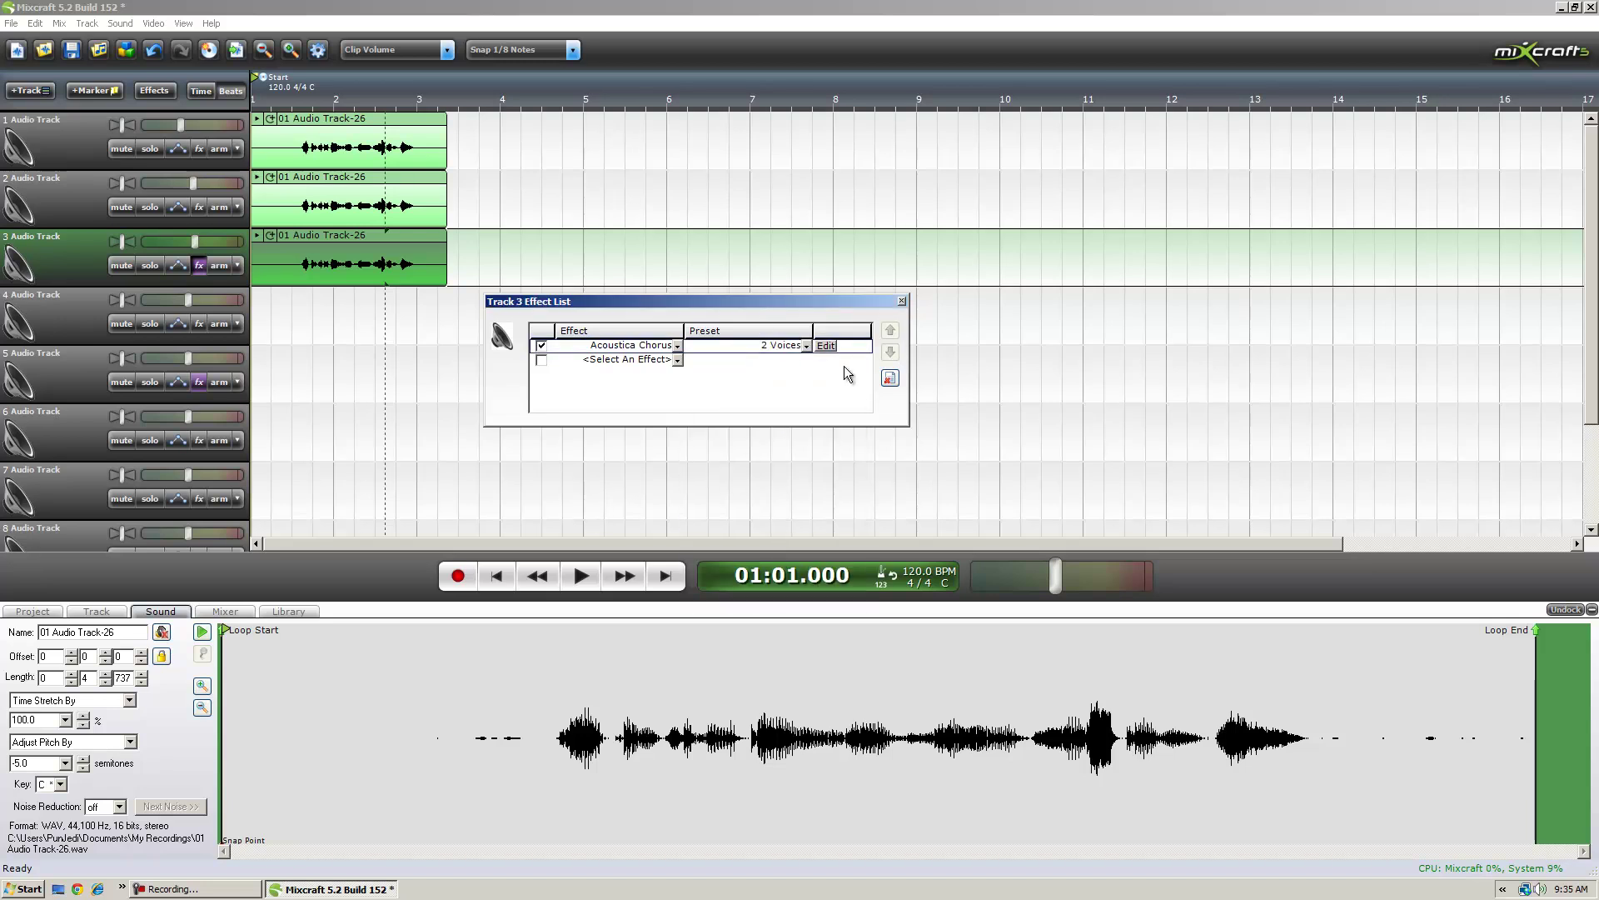
{"action": "left_click", "coordinate": [901, 301]}
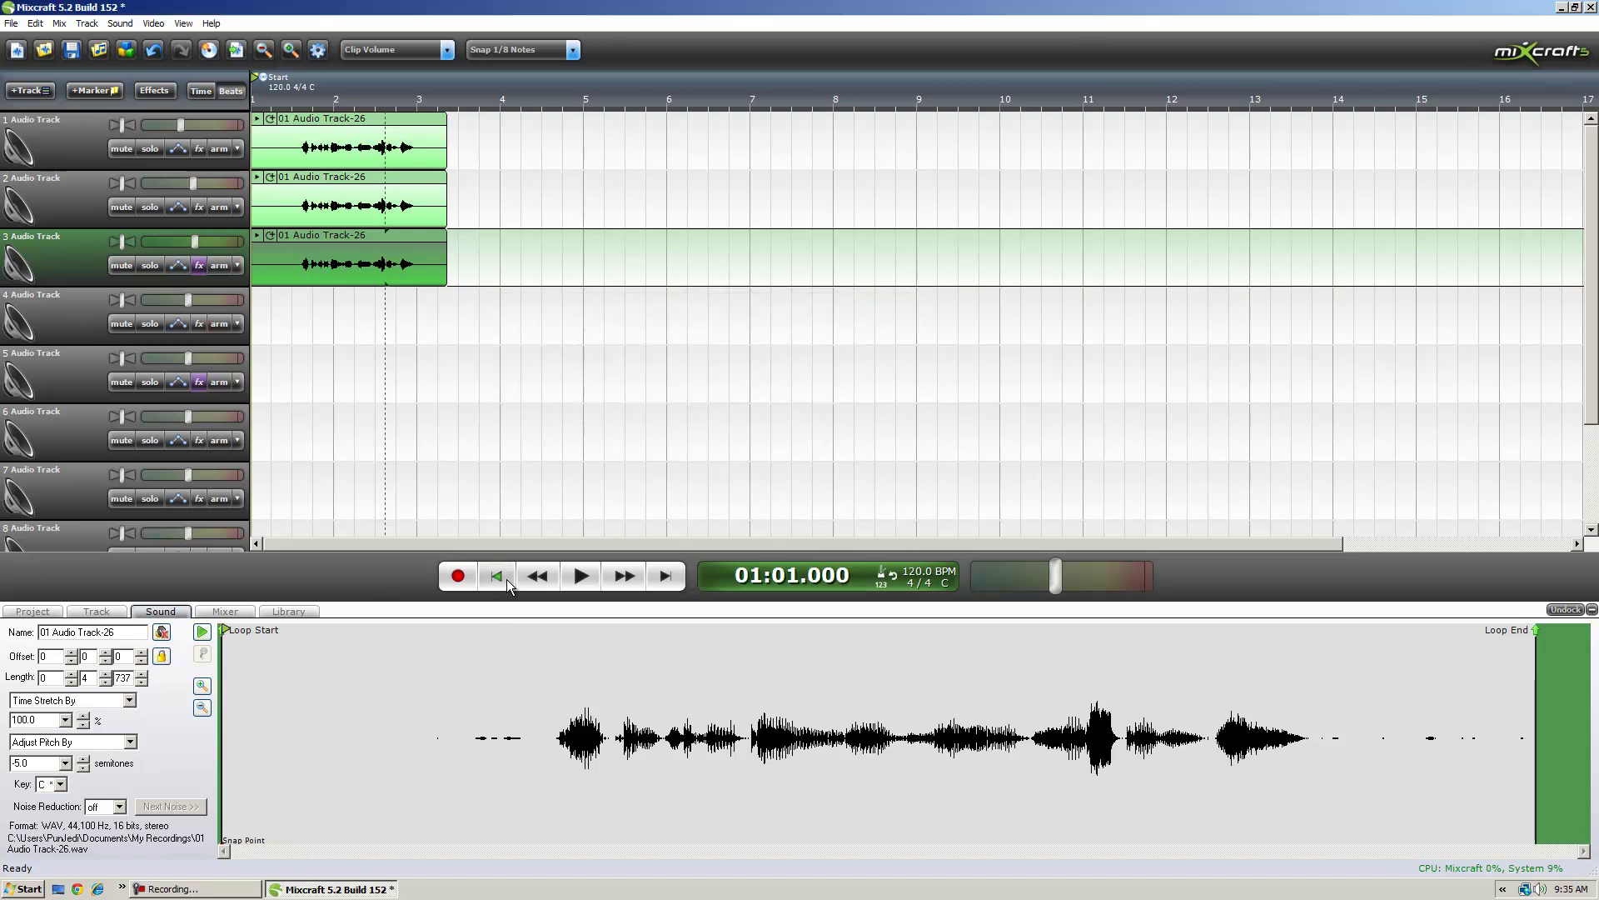
{"action": "left_click", "coordinate": [583, 576]}
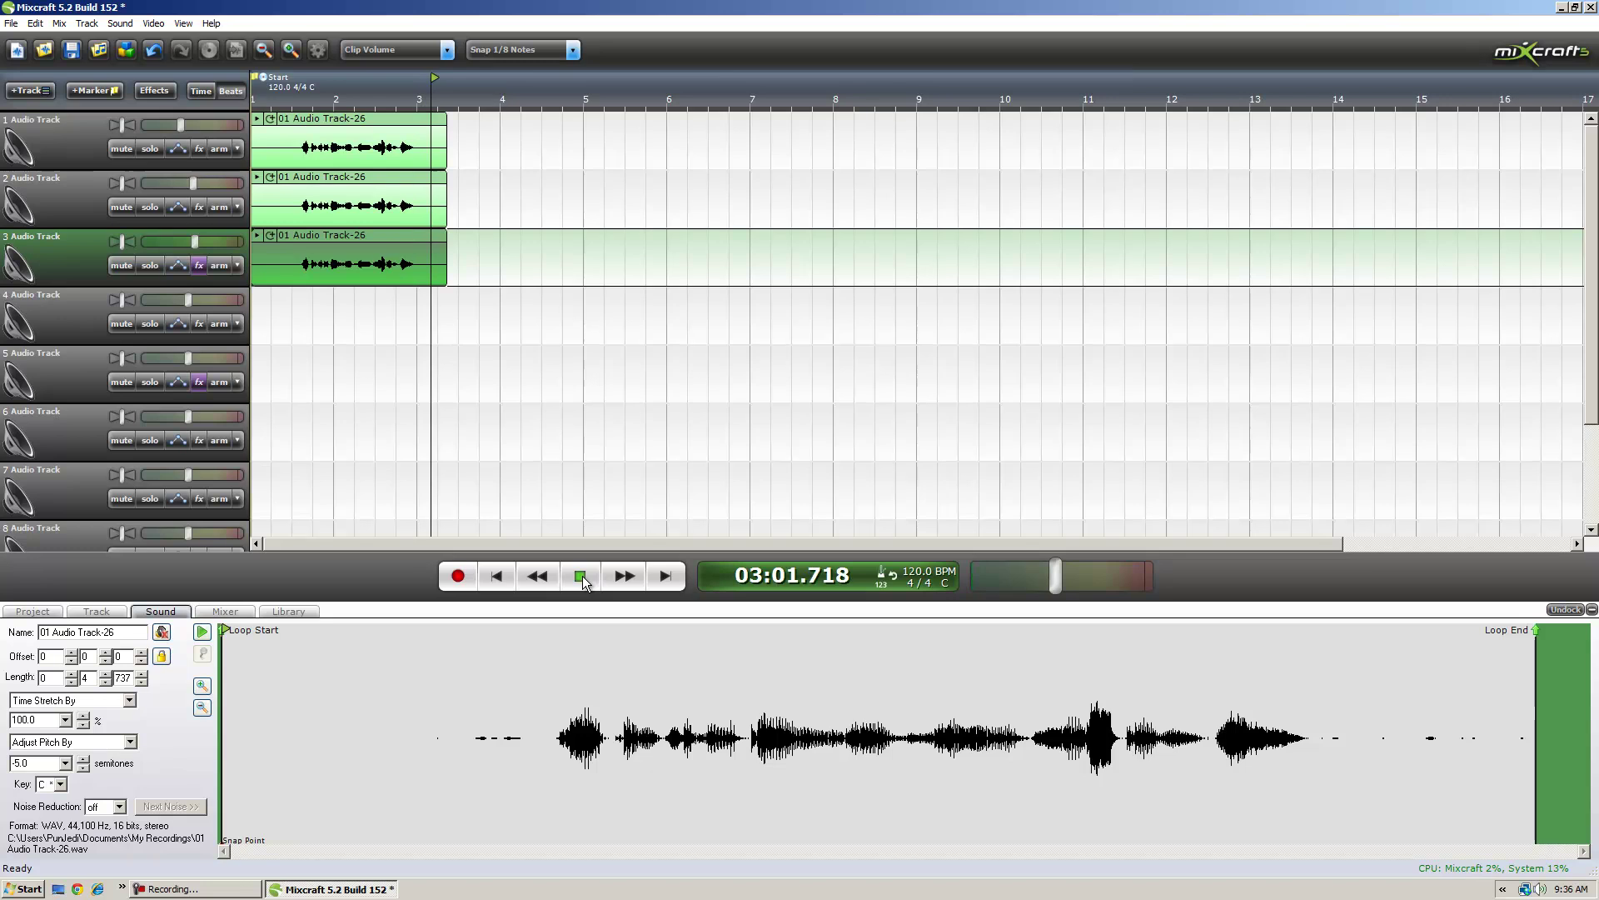
{"action": "left_click", "coordinate": [582, 576]}
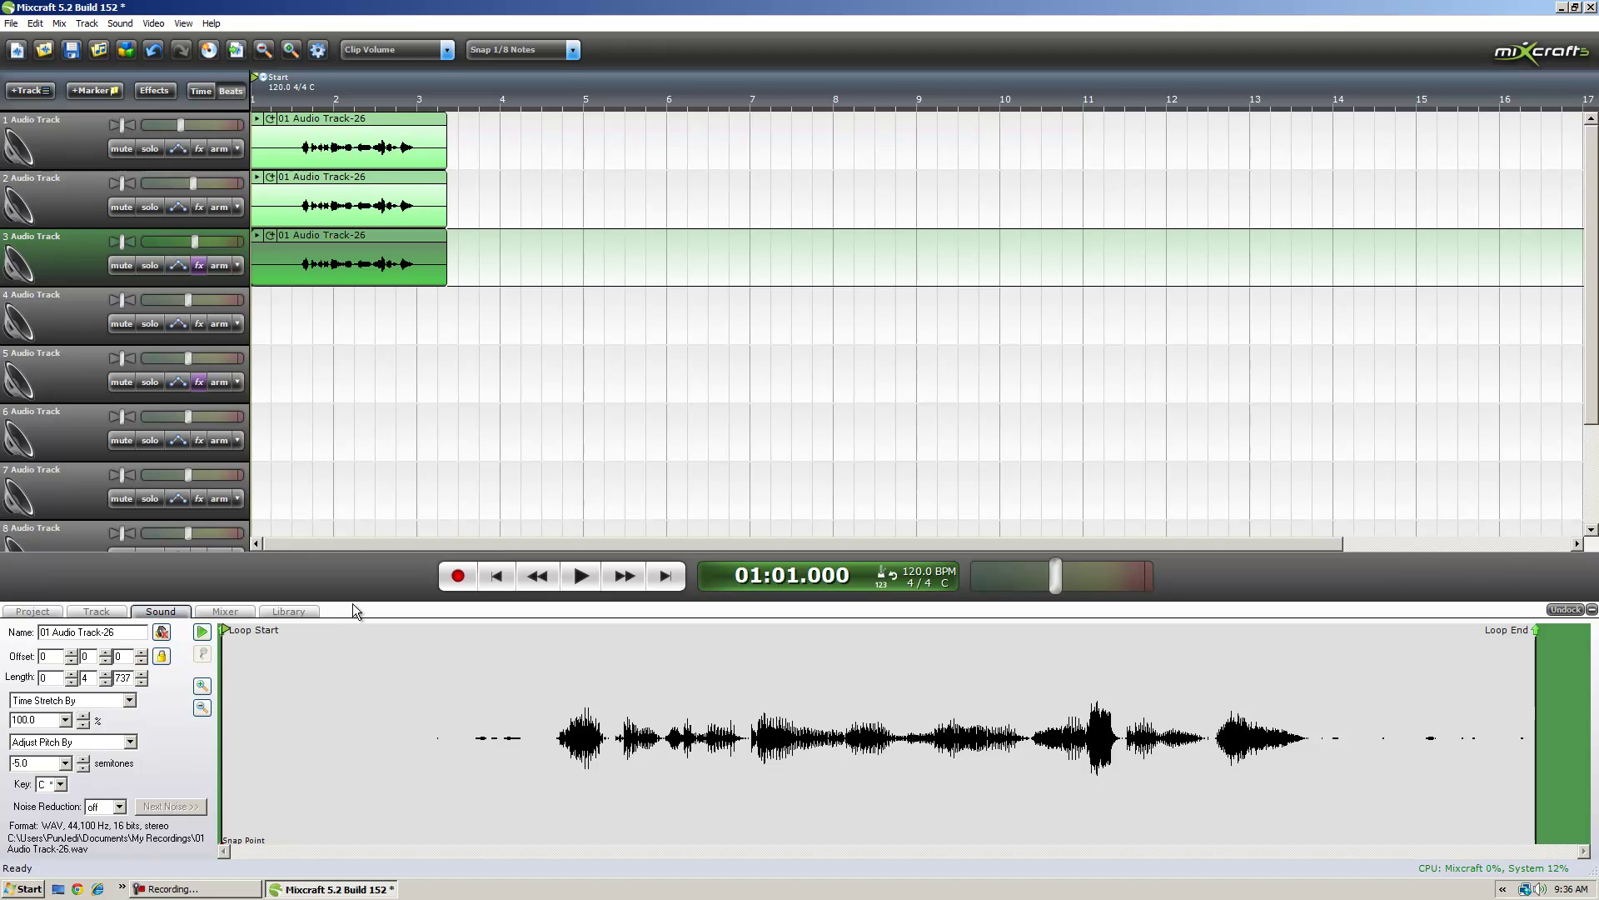
Step: Raise the track 1 voice clip's pitch to +2 semitones (2.0)
{"action": "left_click", "coordinate": [65, 763]}
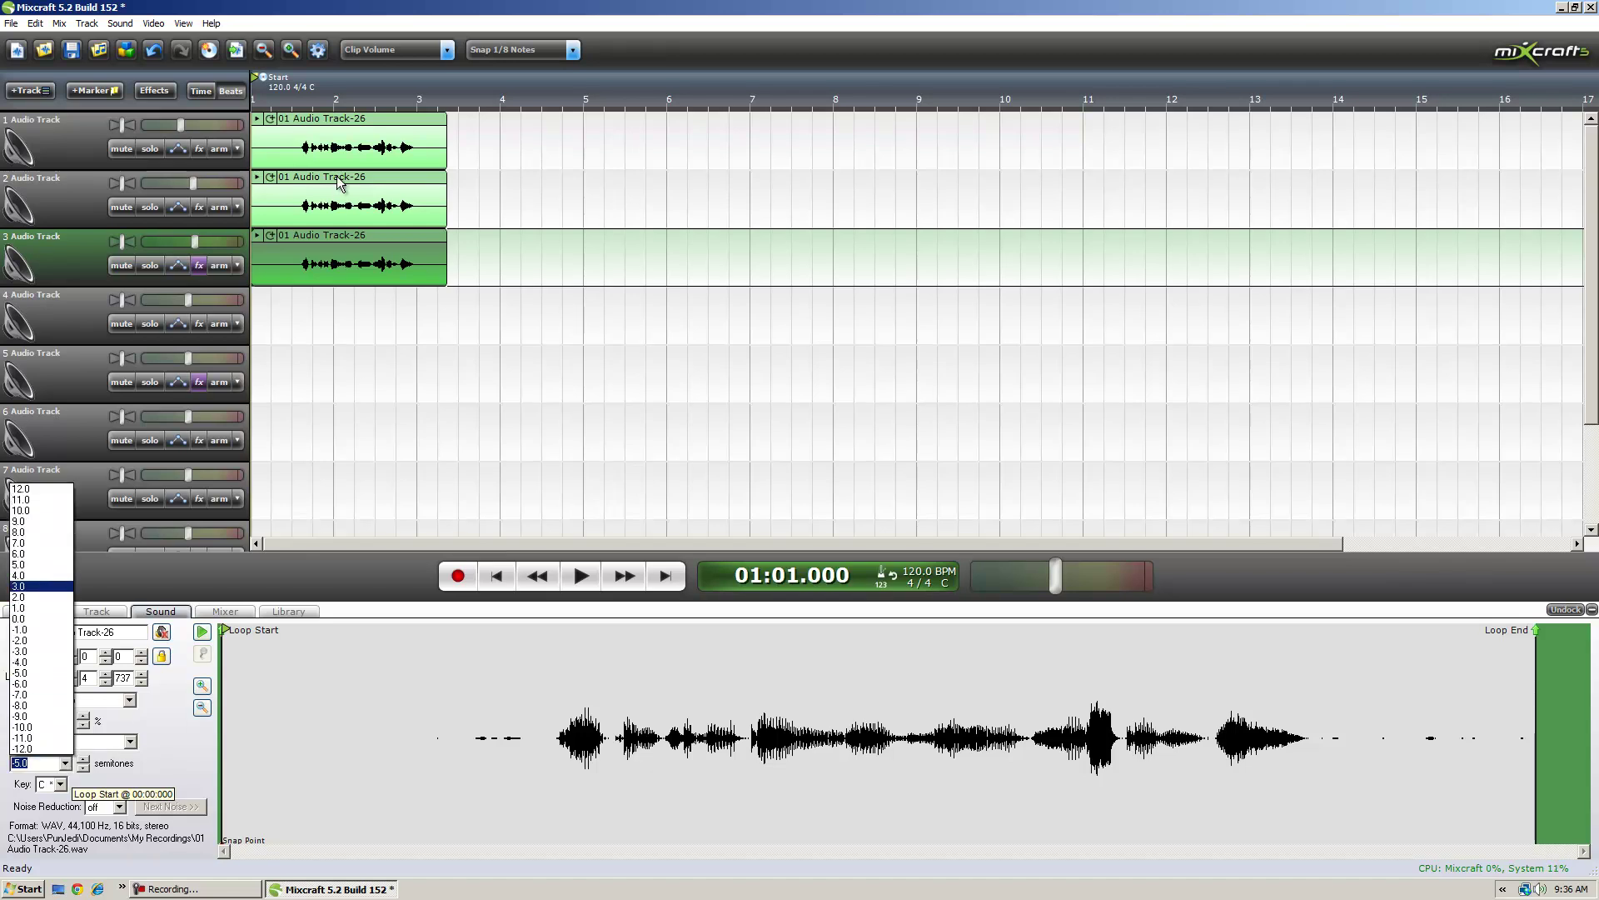
{"action": "left_click", "coordinate": [339, 127]}
{"action": "left_click", "coordinate": [392, 115]}
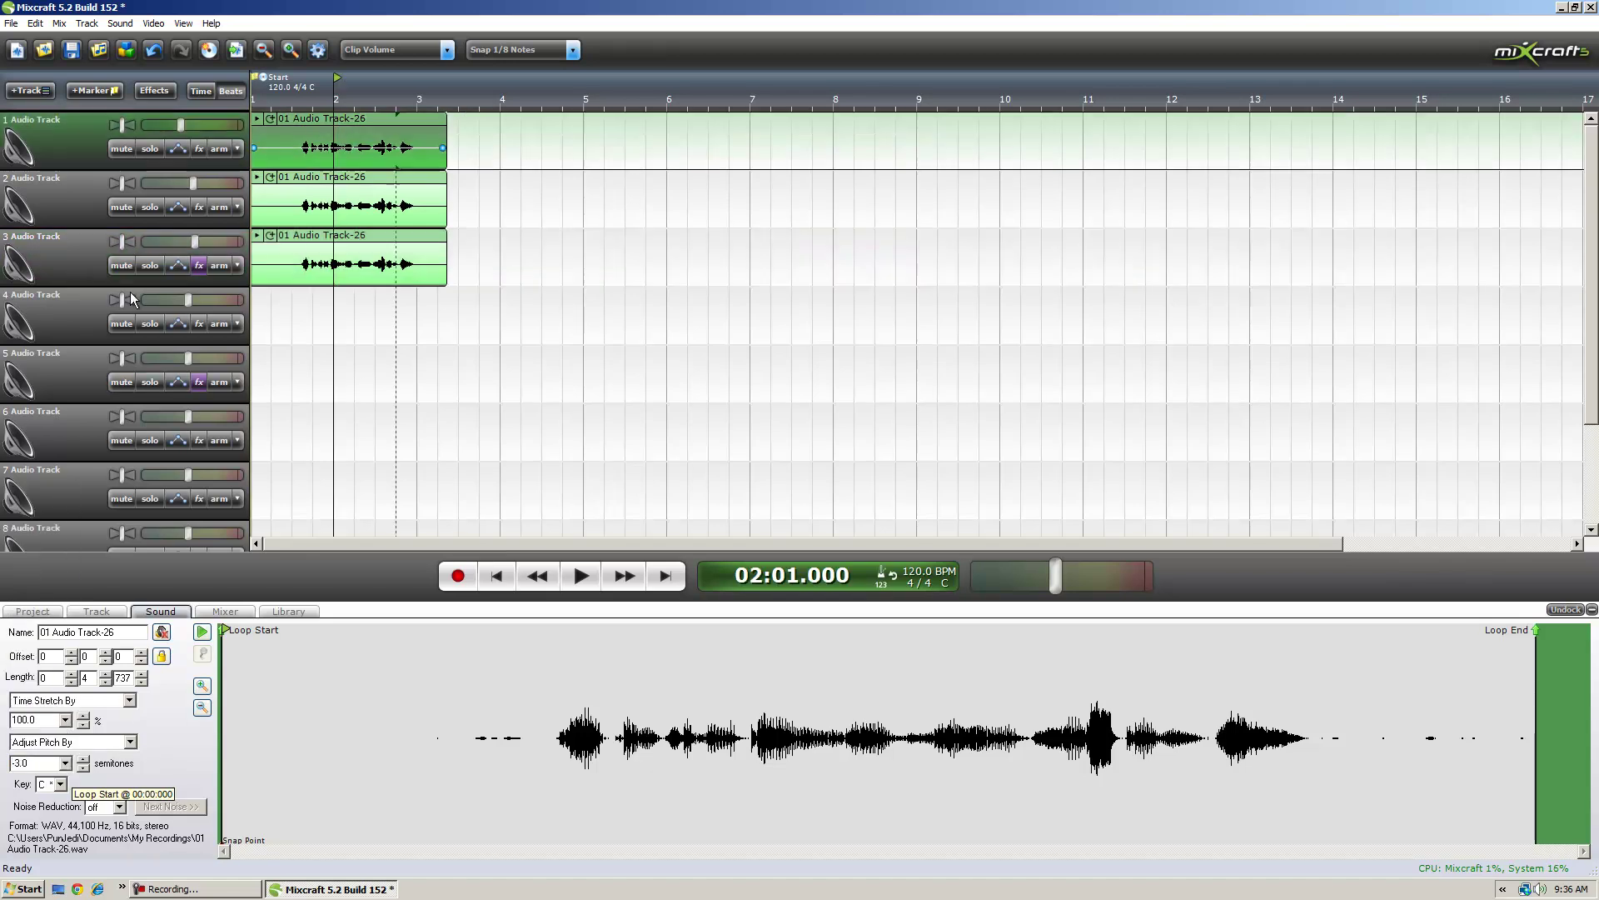
{"action": "left_click", "coordinate": [65, 763]}
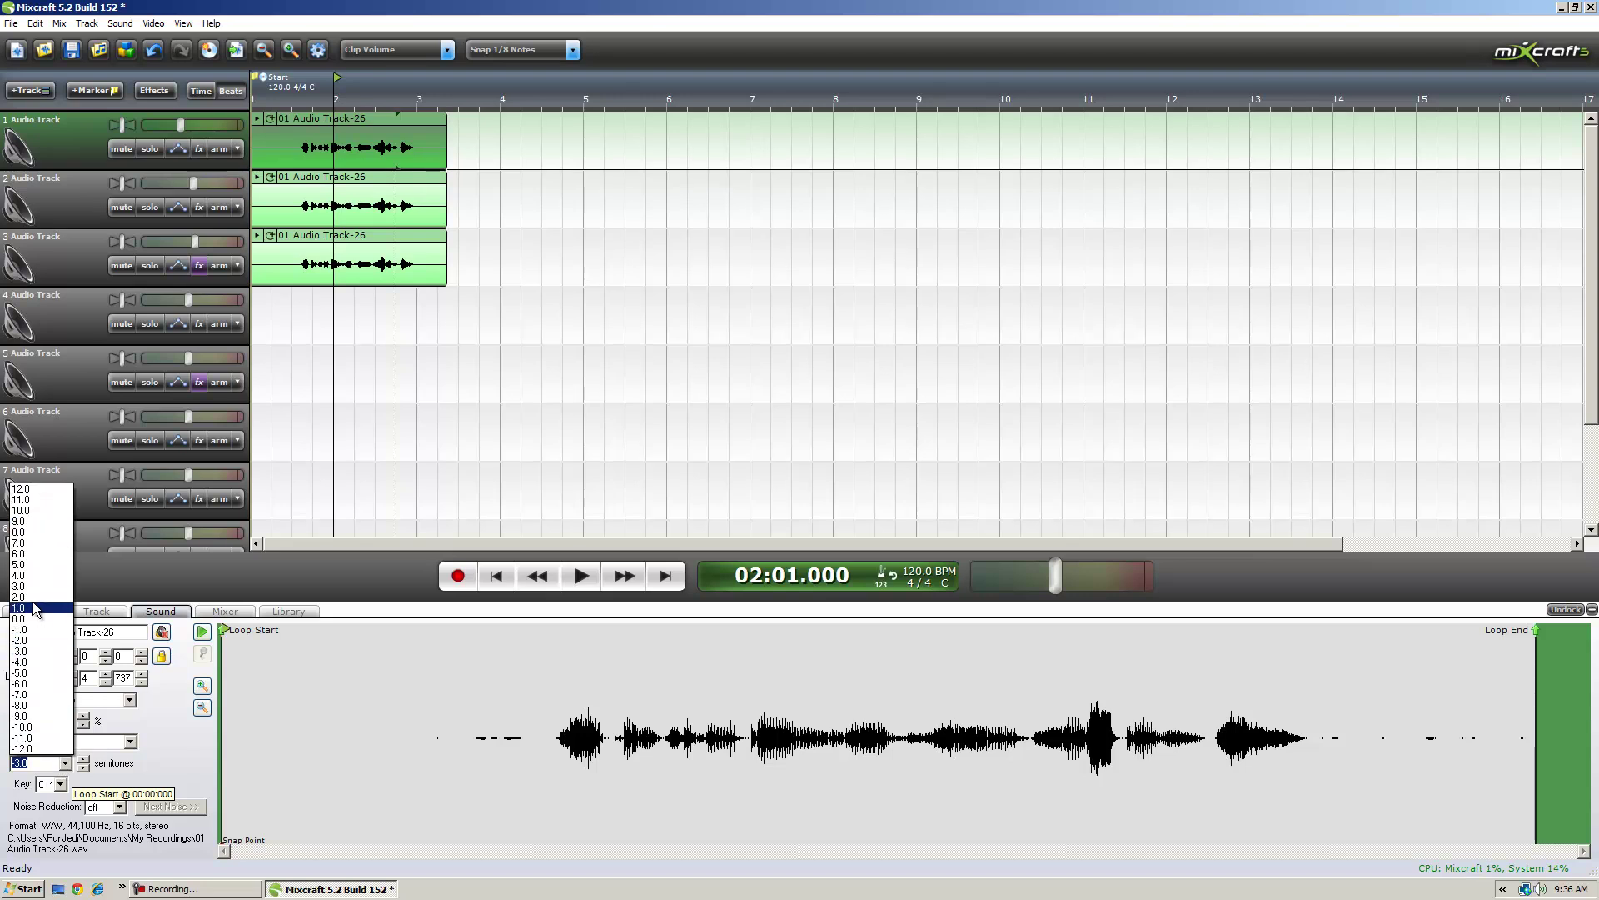
{"action": "left_click", "coordinate": [32, 598]}
Step: Change the track 2 clip's pitch shift and raise track 3's clip to +4 semitones
{"action": "left_click", "coordinate": [391, 174]}
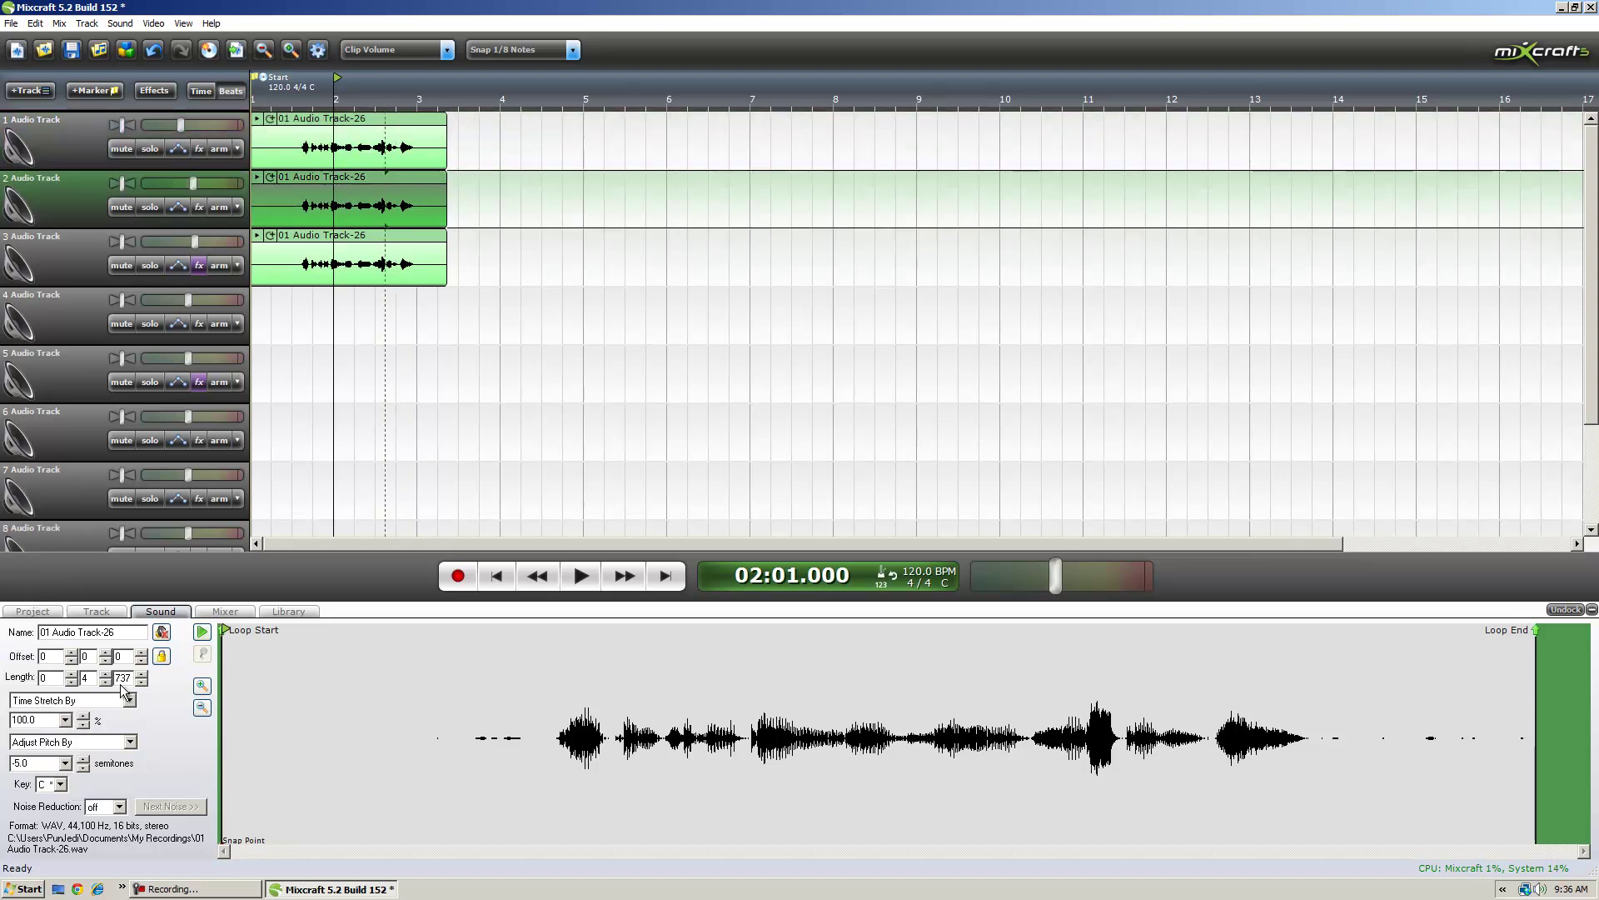
{"action": "left_click", "coordinate": [65, 763]}
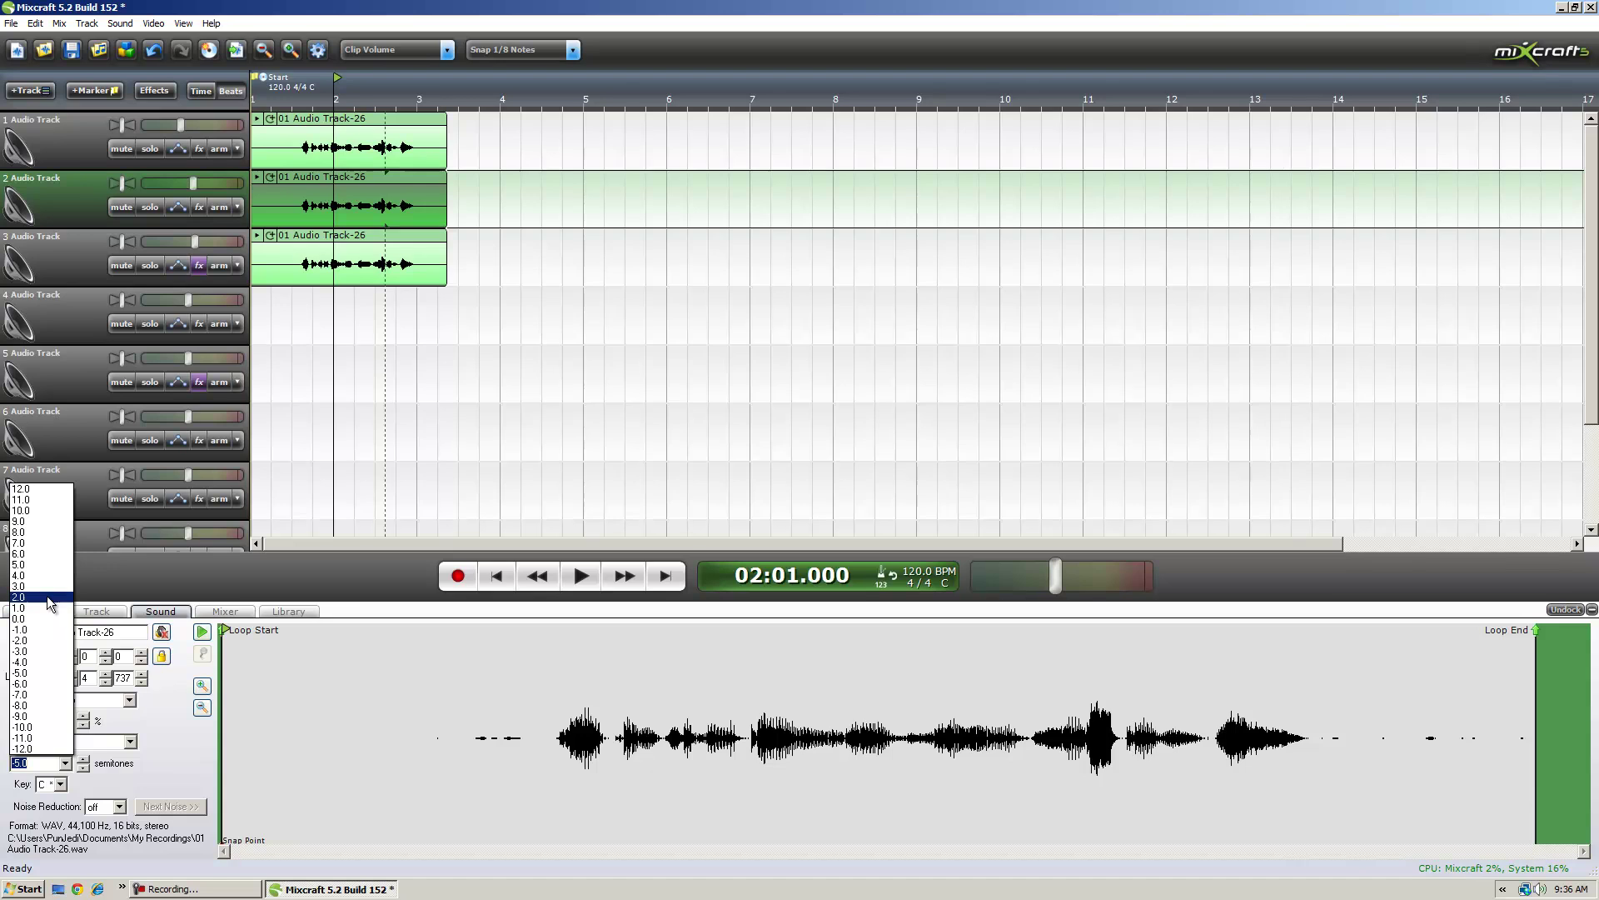
{"action": "left_click", "coordinate": [46, 586]}
{"action": "left_click", "coordinate": [358, 238]}
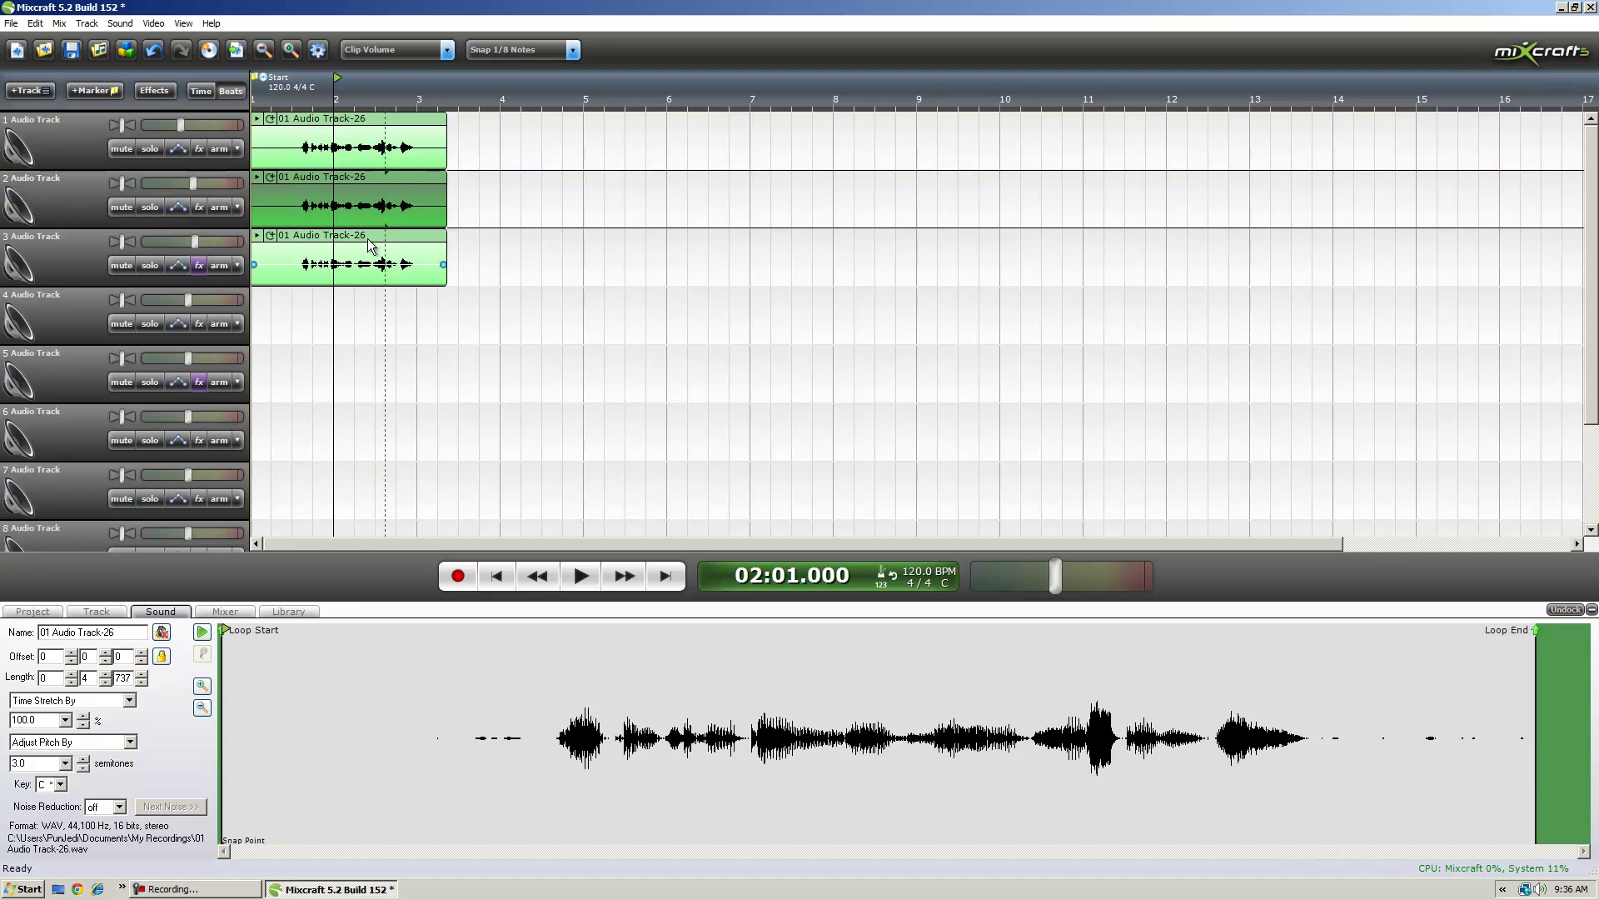
{"action": "left_click", "coordinate": [65, 763]}
{"action": "left_click", "coordinate": [52, 588]}
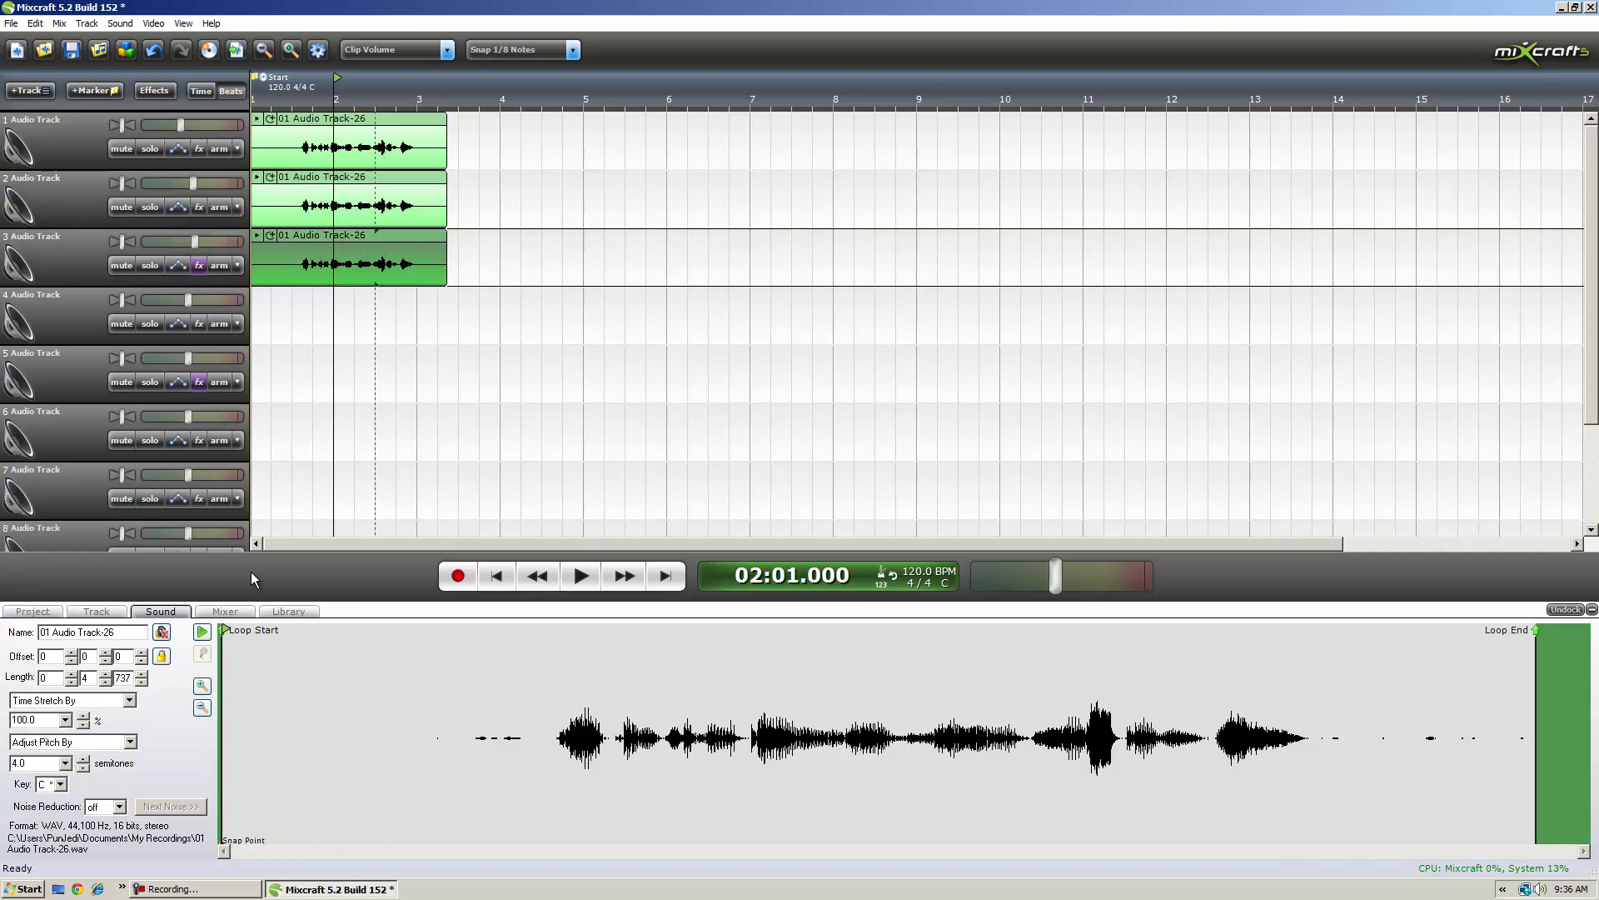
{"action": "left_click", "coordinate": [538, 575]}
Step: Play the pitched-up voices, then stop and rewind the playhead to 01:01.000
{"action": "left_click", "coordinate": [580, 575]}
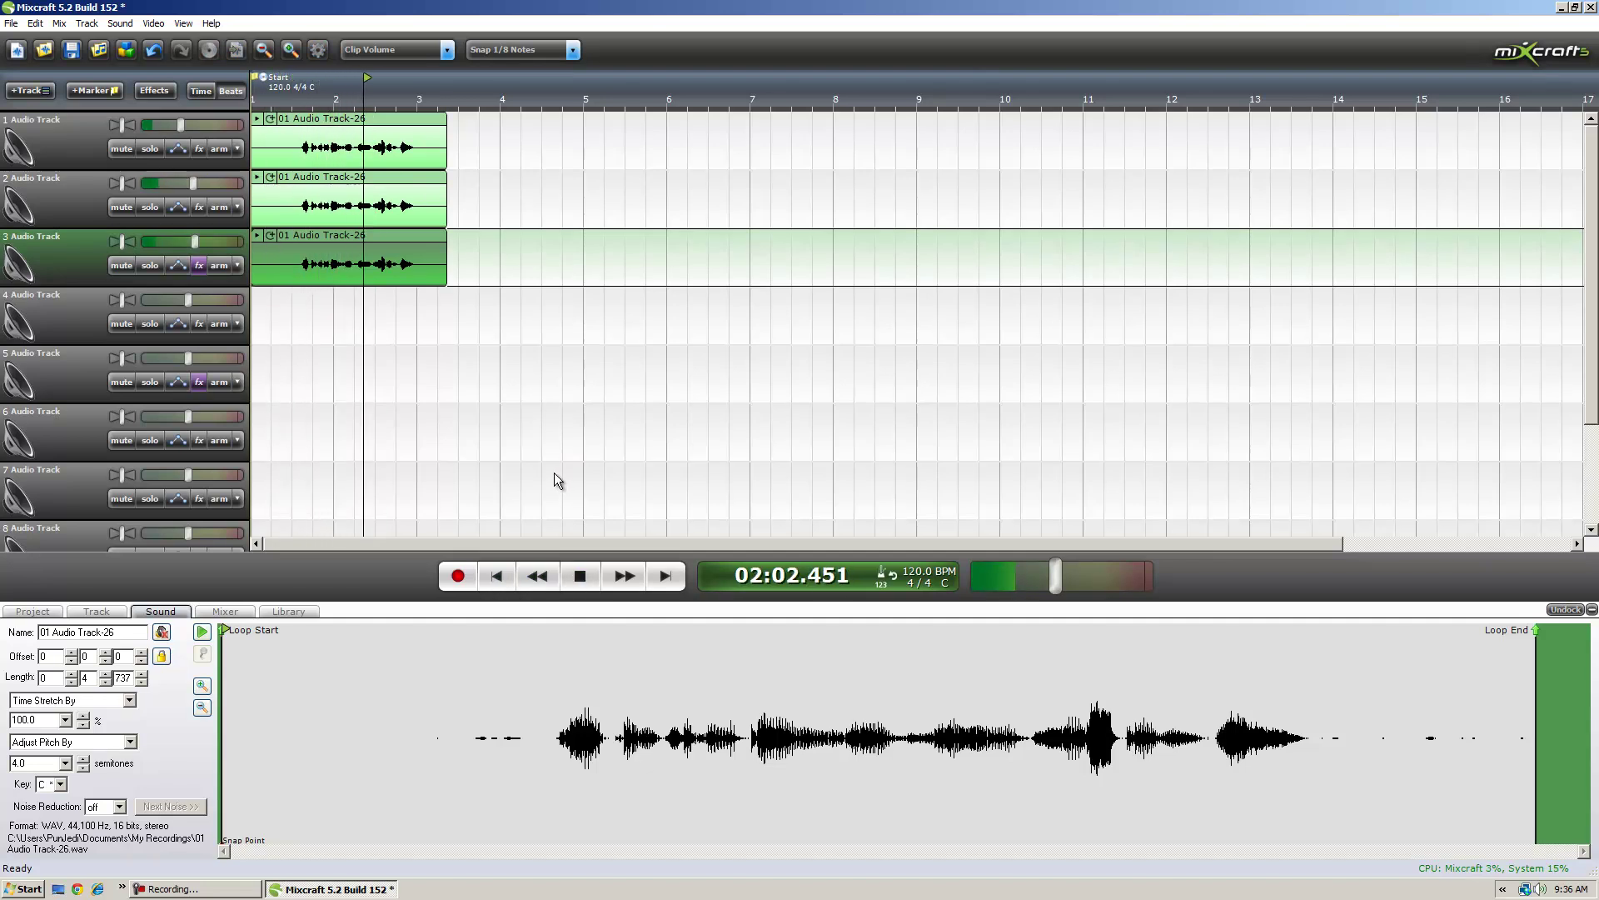
{"action": "left_click", "coordinate": [581, 582]}
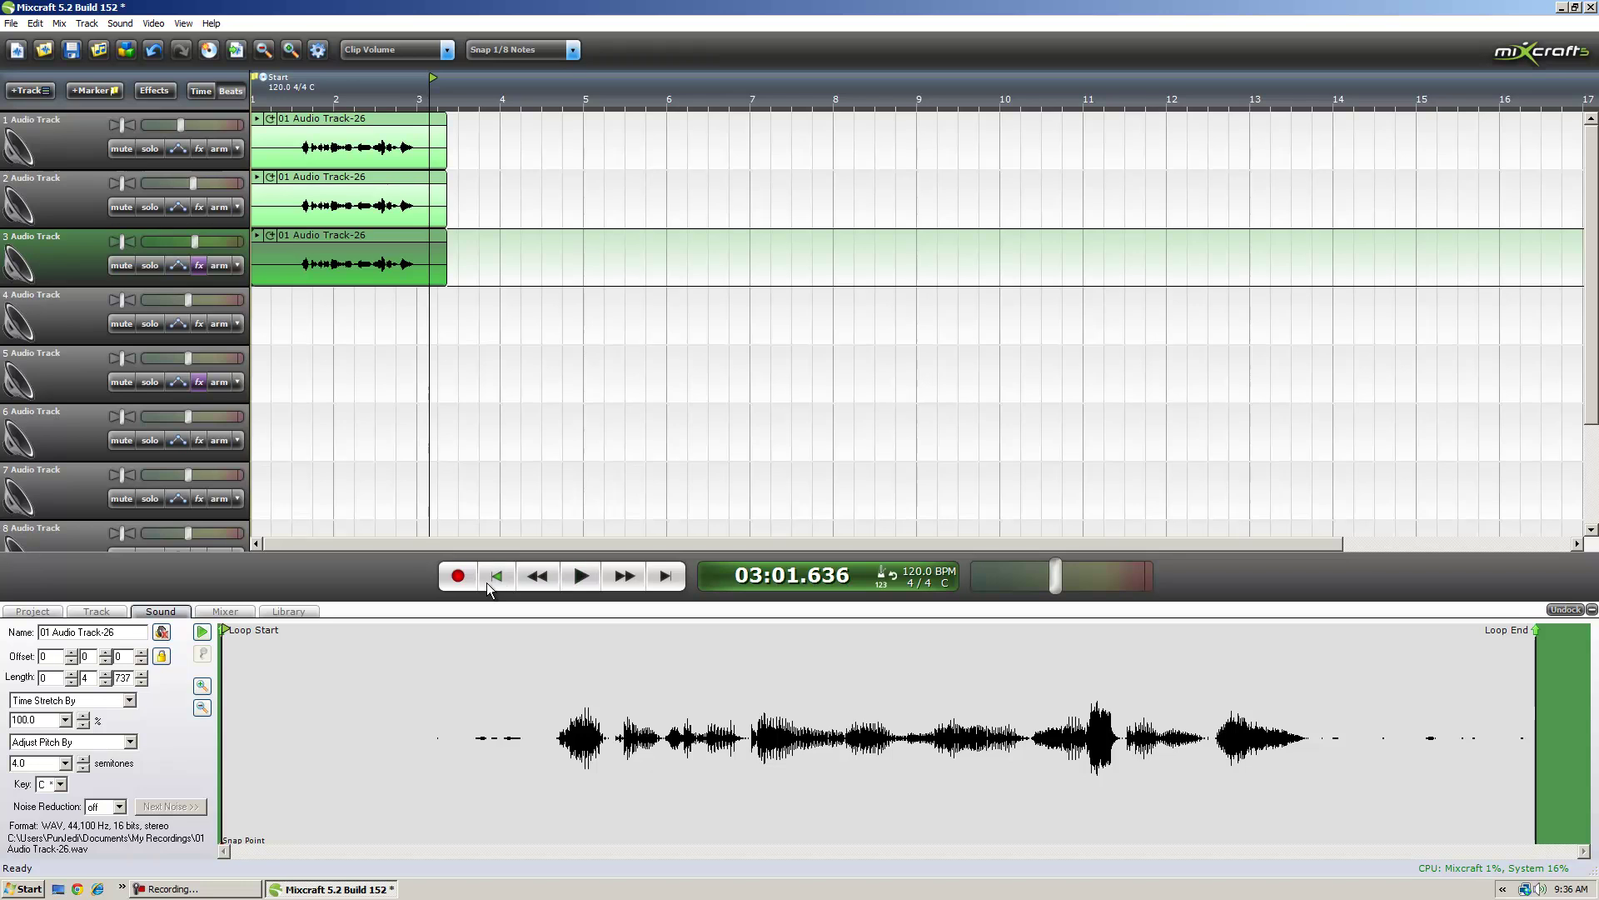
{"action": "left_click", "coordinate": [488, 583]}
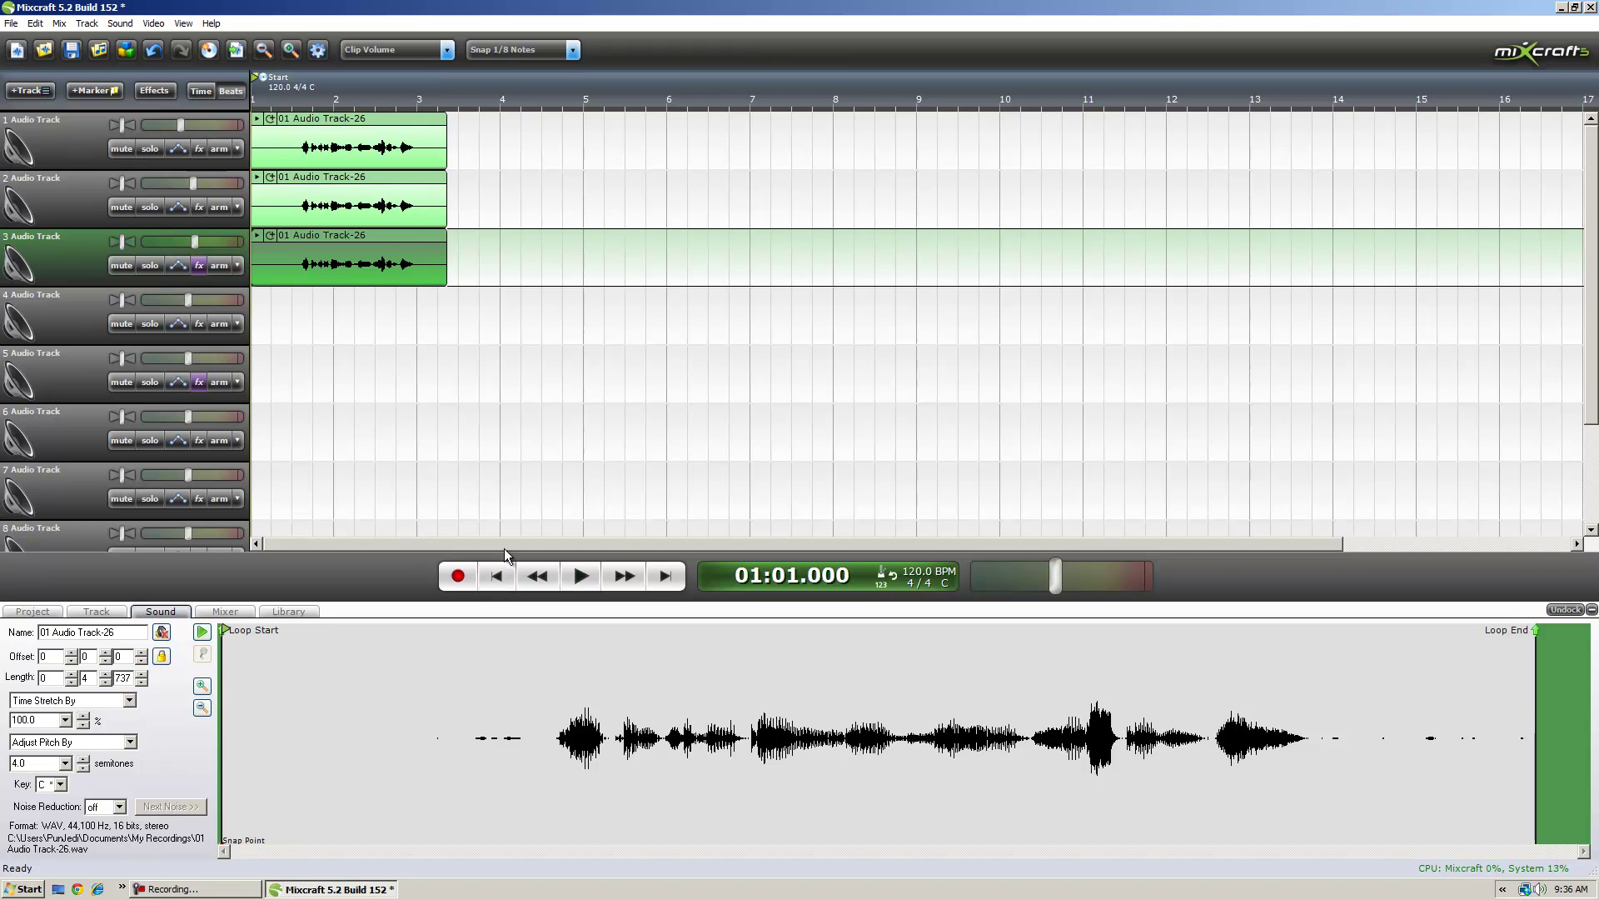